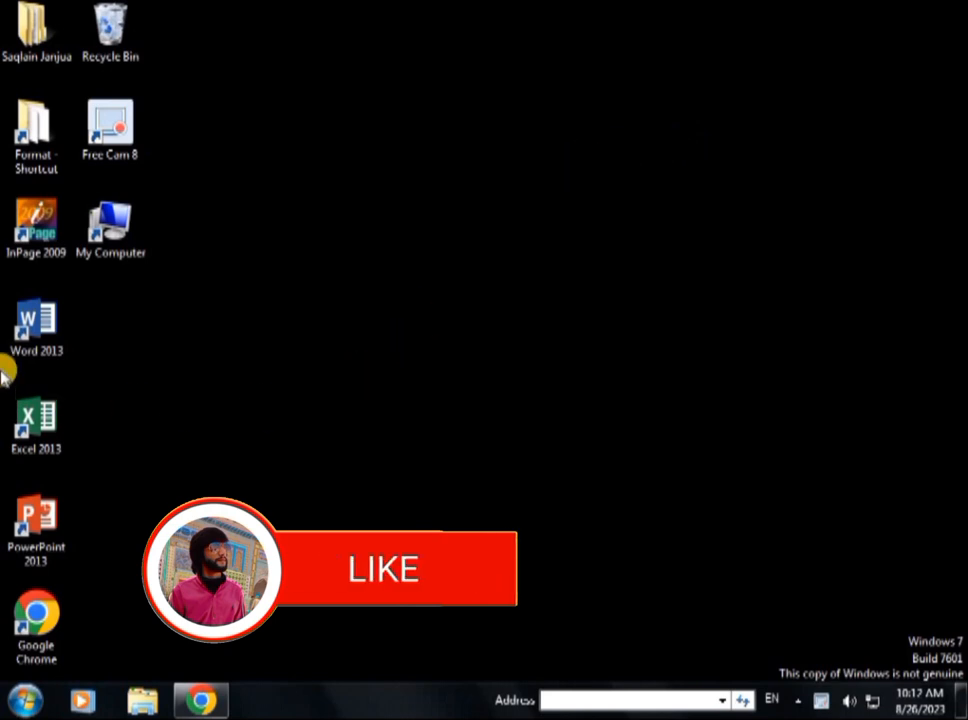
- Launch InPage 2009, dismiss the registry warning and maximise the program window
{"action": "double_click", "coordinate": [32, 222]}
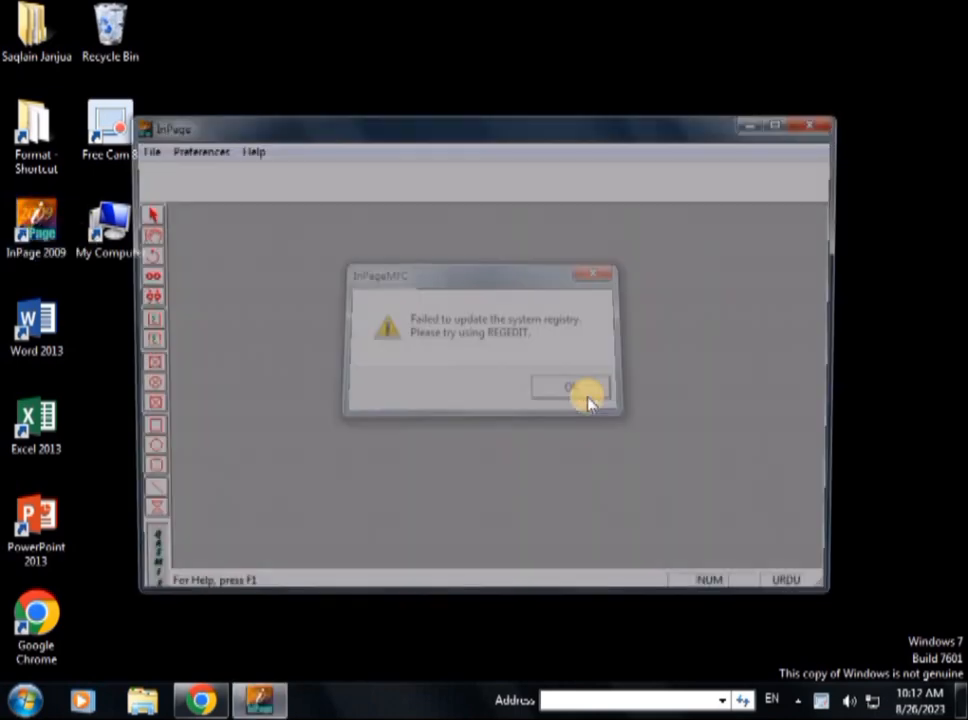
{"action": "left_click", "coordinate": [588, 401]}
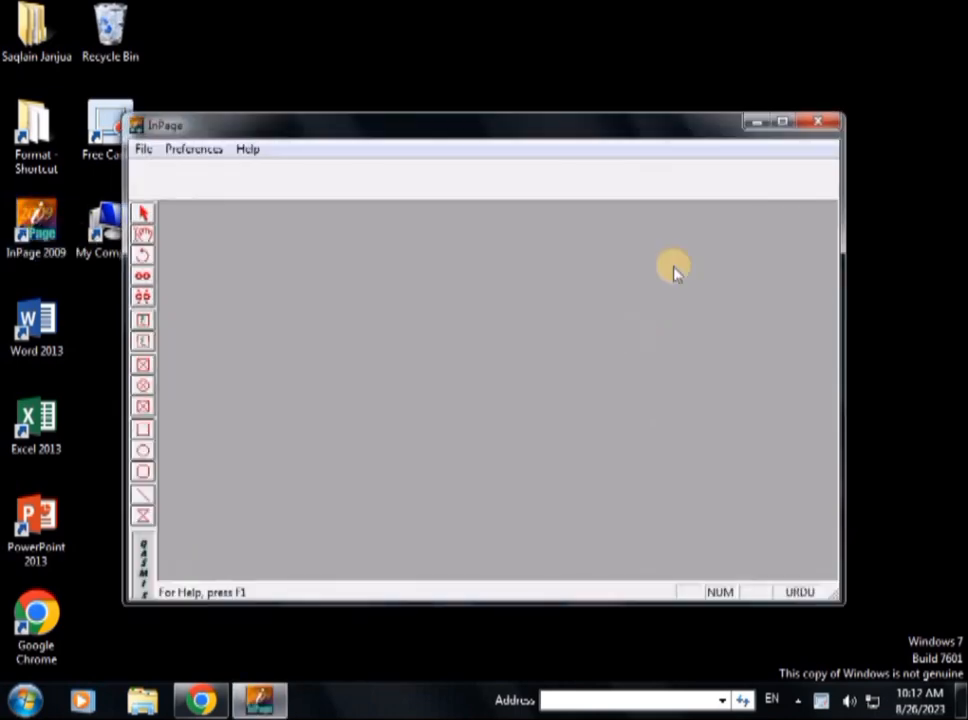
{"action": "left_click", "coordinate": [786, 123]}
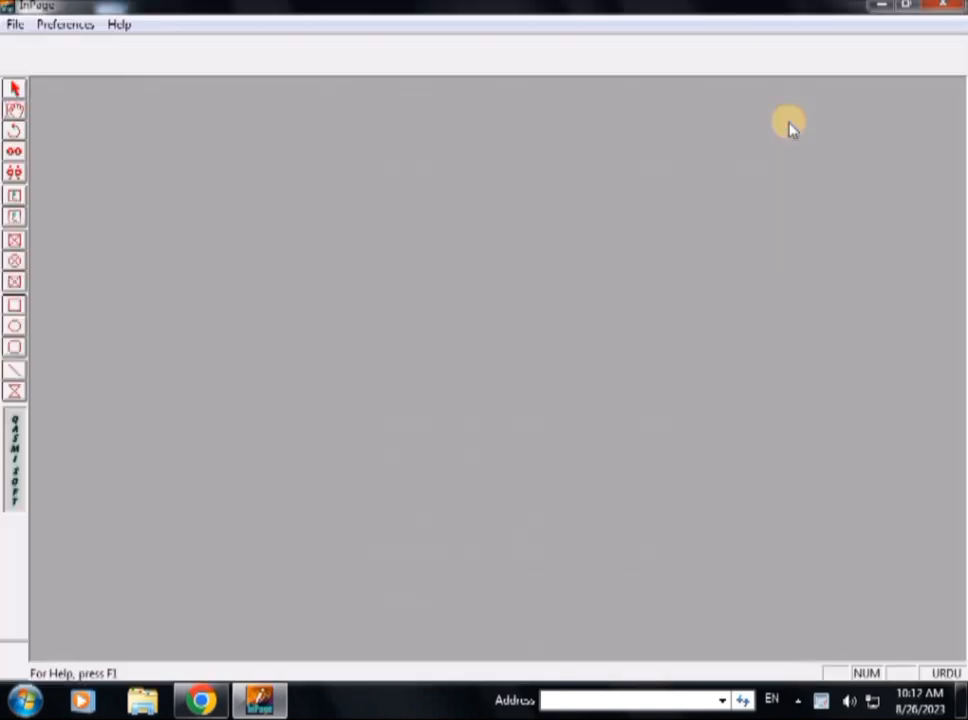
- Create a new Legal 8.5x14" document with left, right, top and bottom margins of 1 inch
{"action": "key", "text": "ctrl+n"}
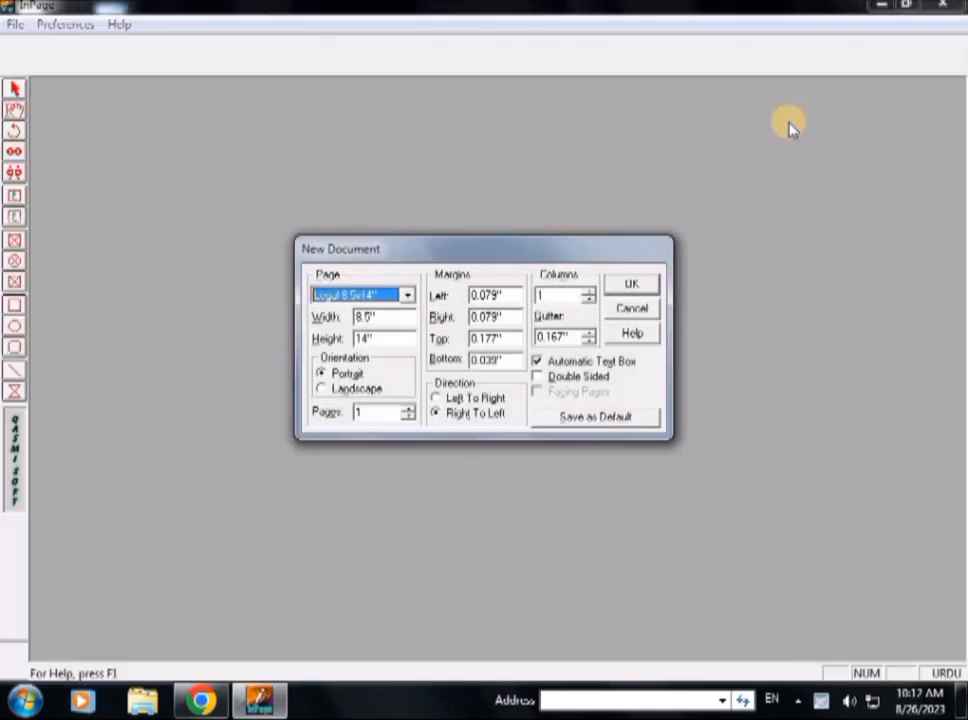
{"action": "double_click", "coordinate": [500, 295]}
{"action": "type", "text": "0."}
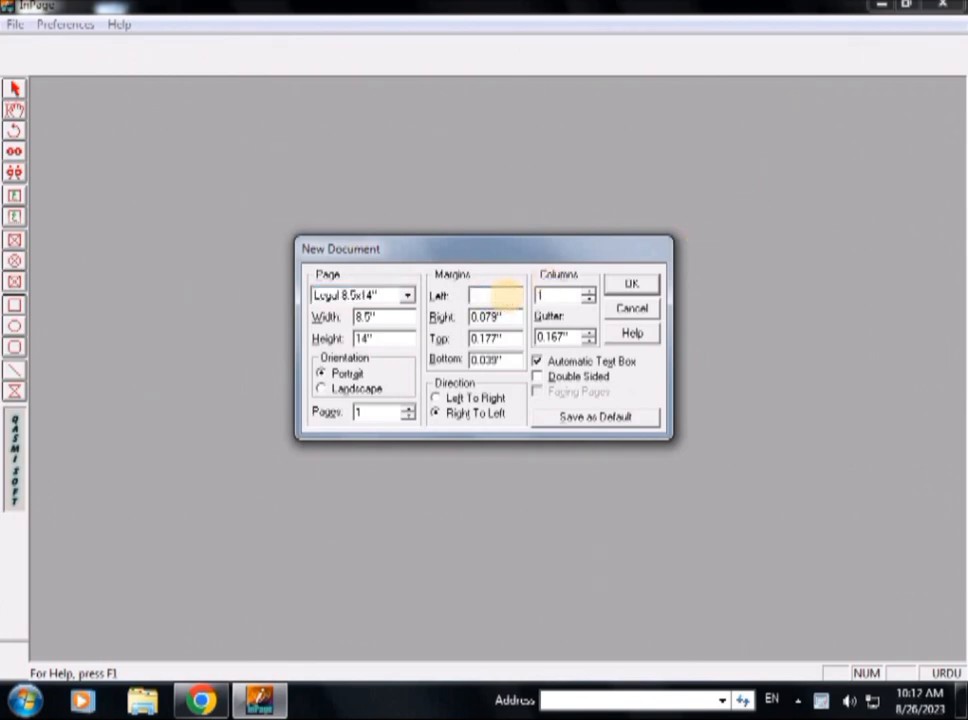
{"action": "type", "text": "1"}
{"action": "double_click", "coordinate": [516, 316]}
{"action": "type", "text": "1"}
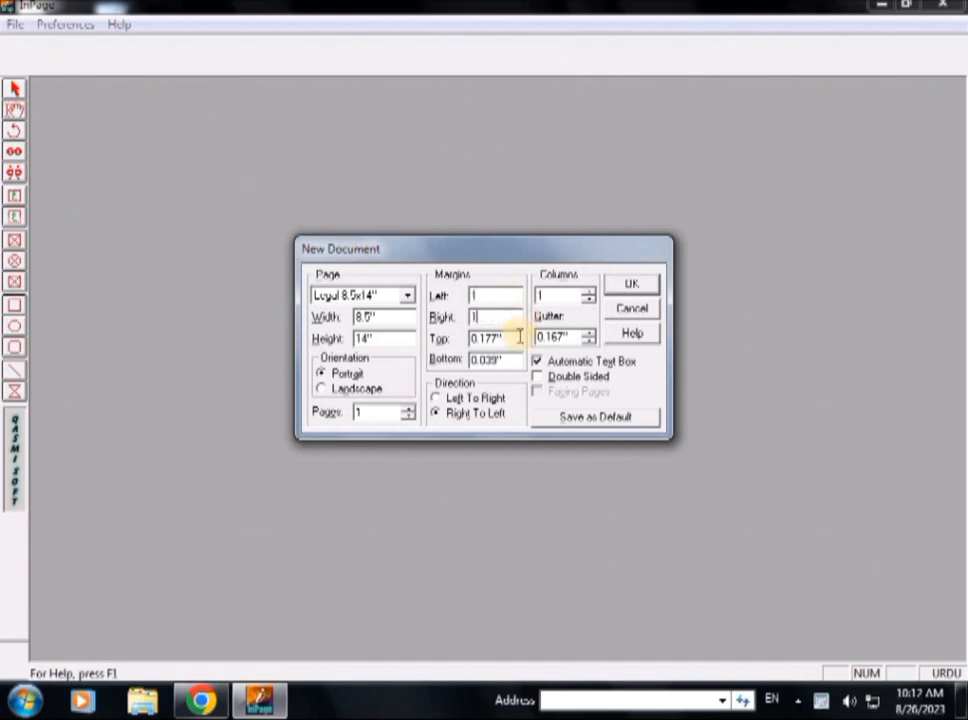
{"action": "double_click", "coordinate": [512, 338]}
{"action": "type", "text": "1"}
{"action": "double_click", "coordinate": [508, 360]}
{"action": "type", "text": "1"}
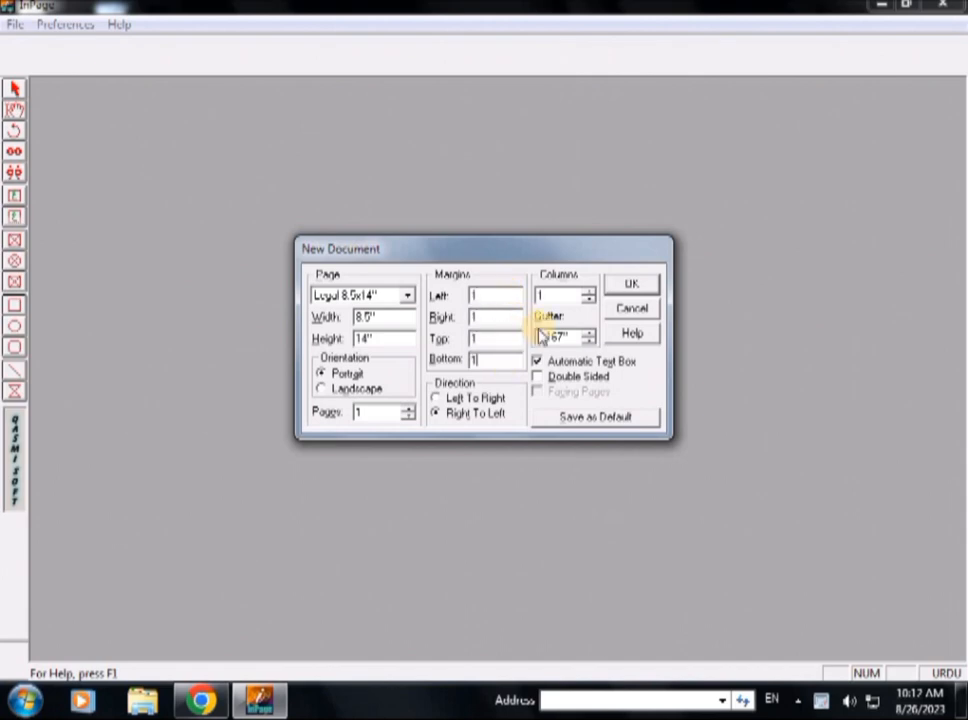
{"action": "left_click", "coordinate": [629, 286]}
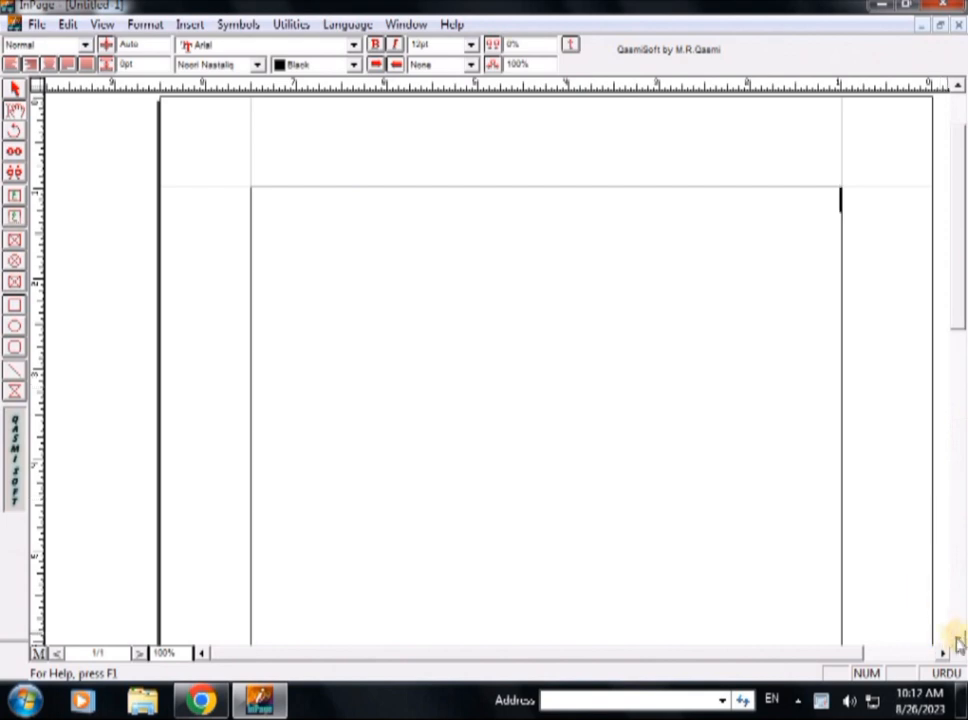
- Set the font size of the blank document's text to 24pt
{"action": "left_click", "coordinate": [958, 640]}
{"action": "left_click", "coordinate": [958, 640]}
{"action": "left_click", "coordinate": [958, 640]}
{"action": "left_click", "coordinate": [958, 640]}
{"action": "left_click", "coordinate": [958, 640]}
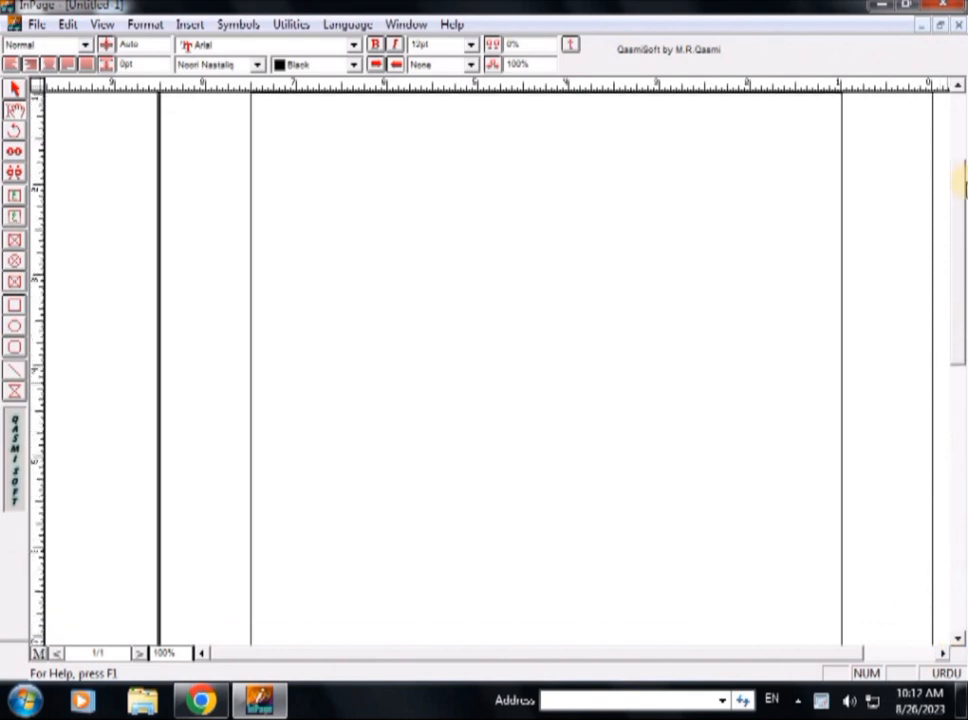
{"action": "left_click", "coordinate": [958, 86]}
{"action": "left_click", "coordinate": [958, 86]}
{"action": "left_click", "coordinate": [958, 86]}
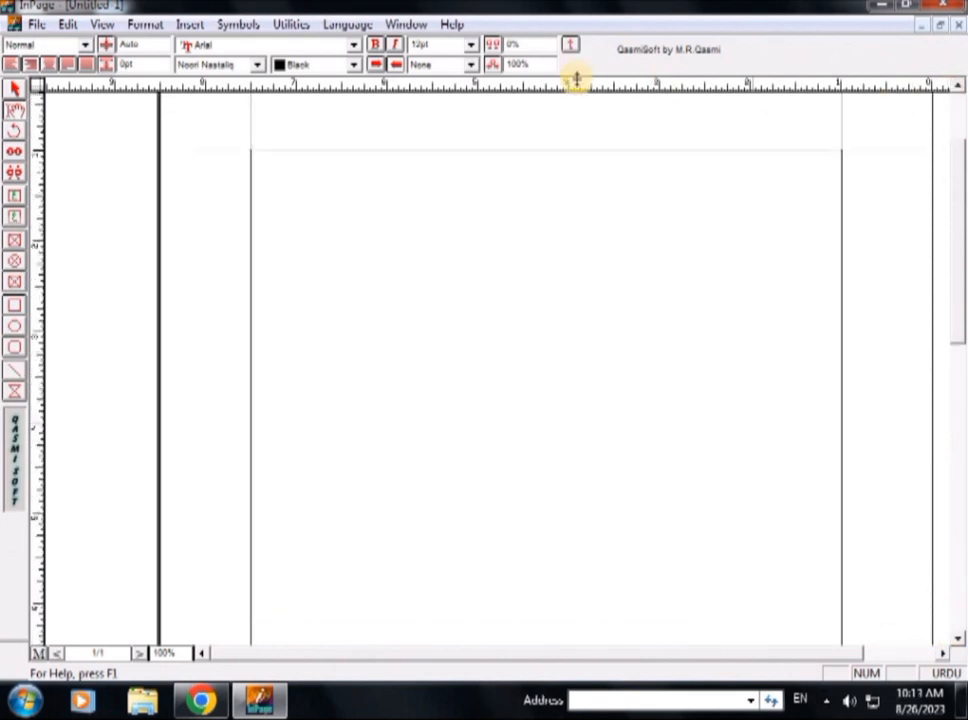
{"action": "left_click", "coordinate": [471, 44]}
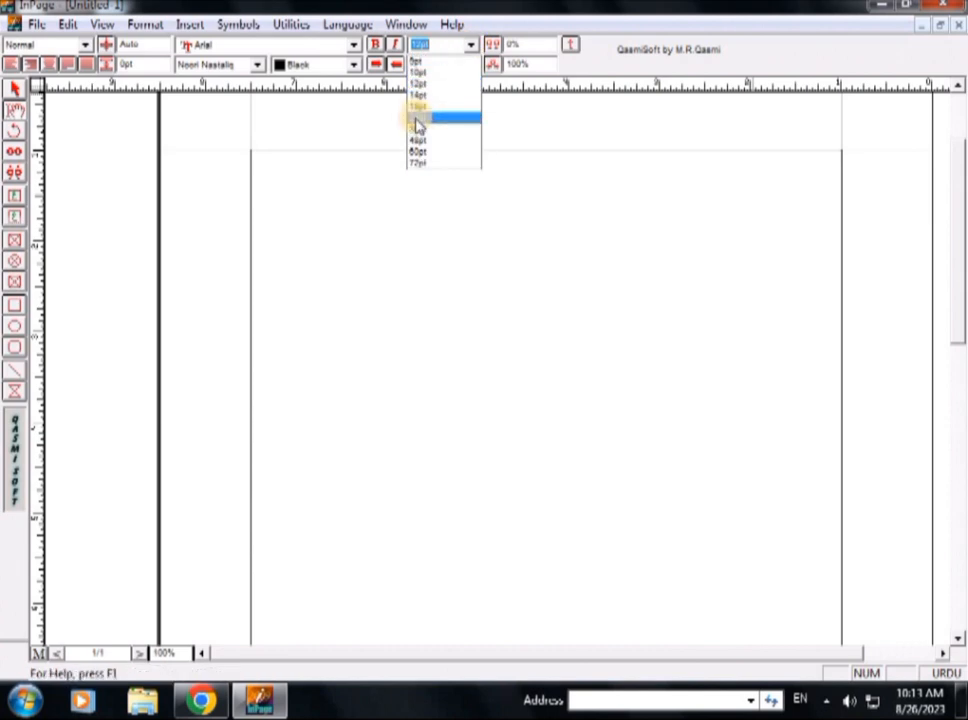
{"action": "left_click", "coordinate": [418, 119]}
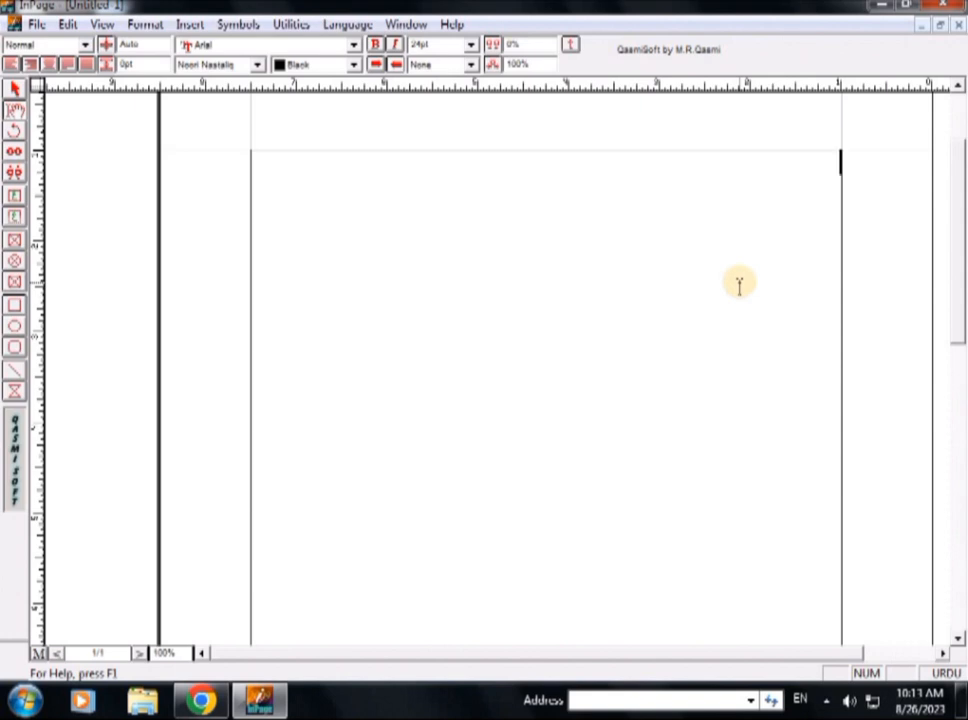
- Write an Urdu sentence saying the buyer bought one house from the seller, and below it the line "جو کہ ضلع ملتان میں واقع ہے۔"
{"action": "type", "text": "علی نے ایک عدد مکان حسن سے خریدا ہے۔"}
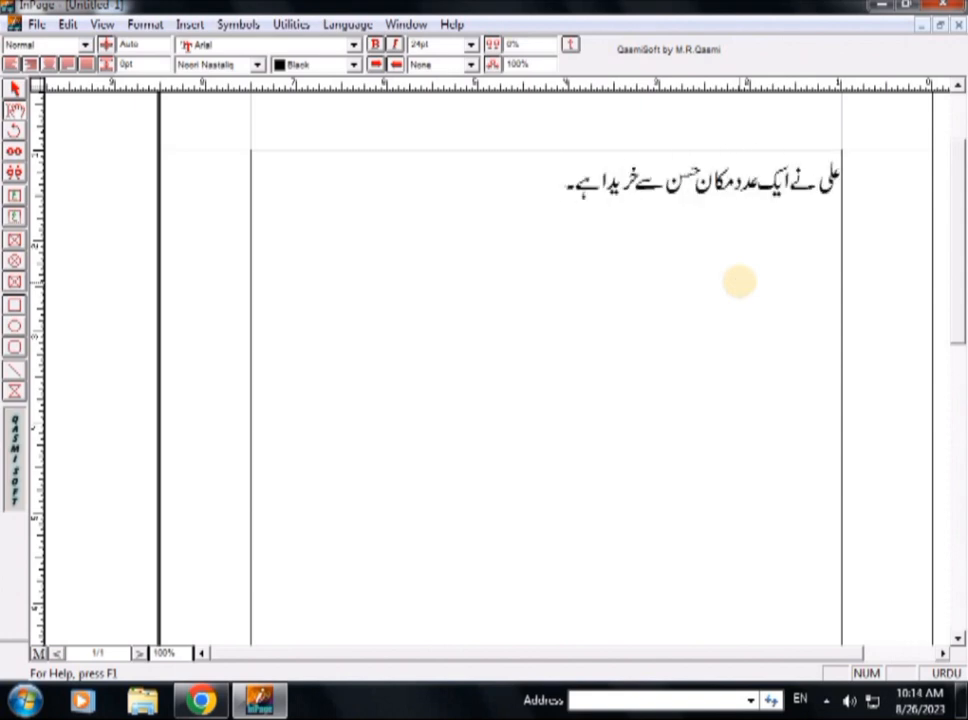
{"action": "key", "text": "Return"}
{"action": "type", "text": "جو کہ ضلع ملتان میں واقع ہے۔"}
{"action": "key", "text": "Return"}
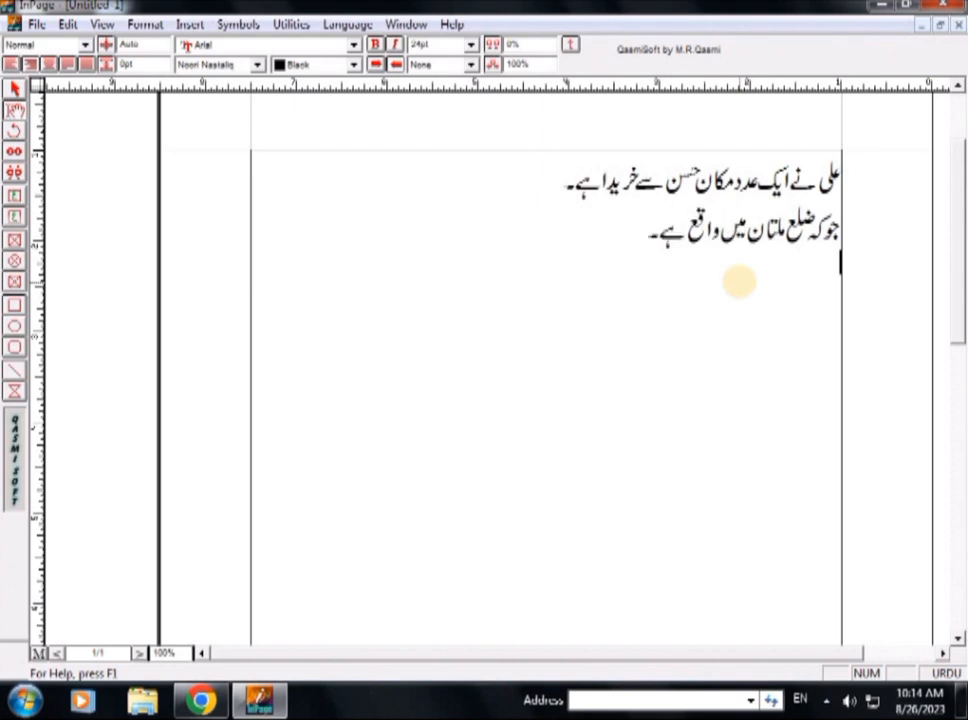
- Write the third line "جس میں دو کمرے، کچن وغیرہ ہے۔" describing the house
{"action": "type", "text": "ض"}
{"action": "key", "text": "BackSpace"}
{"action": "type", "text": "جس میں"}
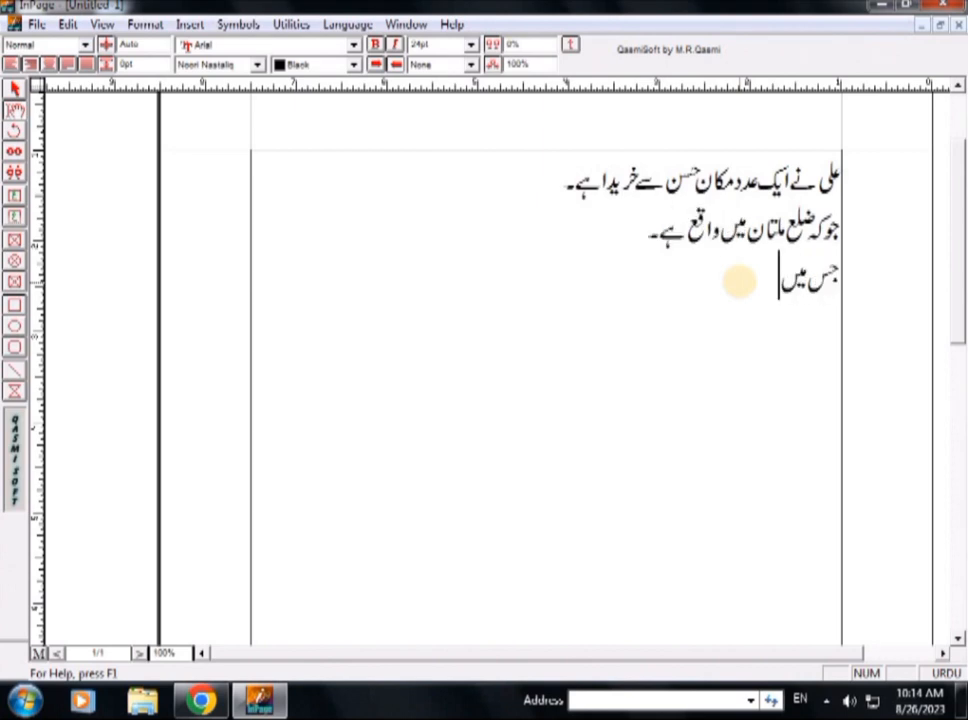
{"action": "type", "text": " دو کمرے، ہن"}
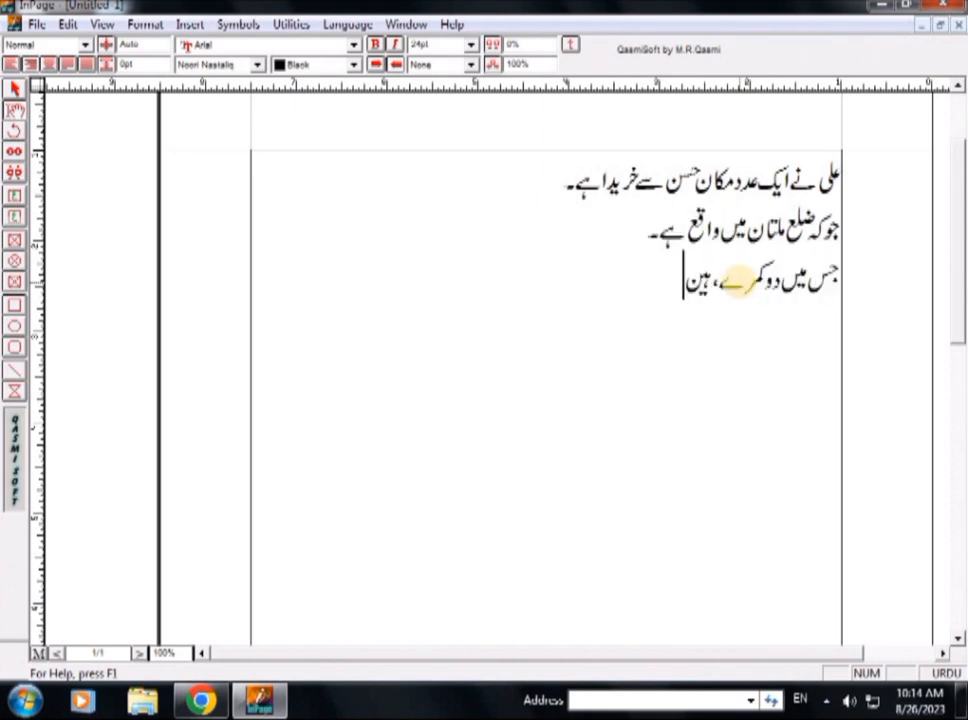
{"action": "key", "text": "BackSpace"}
{"action": "key", "text": "BackSpace"}
{"action": "type", "text": "کچن،"}
{"action": "key", "text": "BackSpace"}
{"action": "type", "text": "وغیرہ ہے۔"}
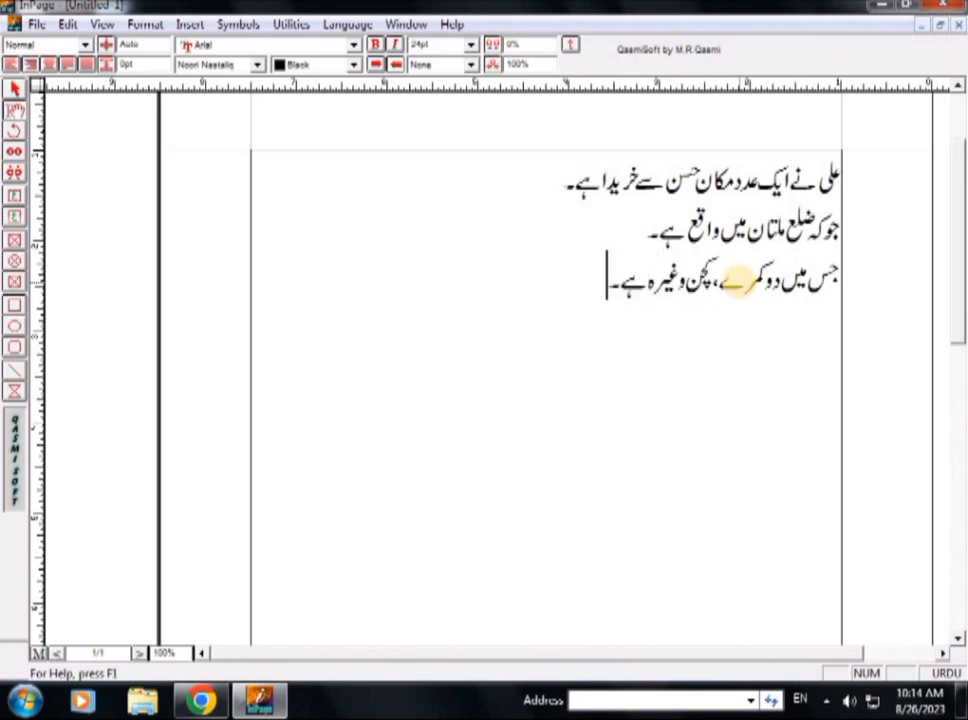
- Add the price line "اس مکان کی قیمت مبلغ Rs=5,00,000/- ہے۔" below the house description
{"action": "key", "text": "Return"}
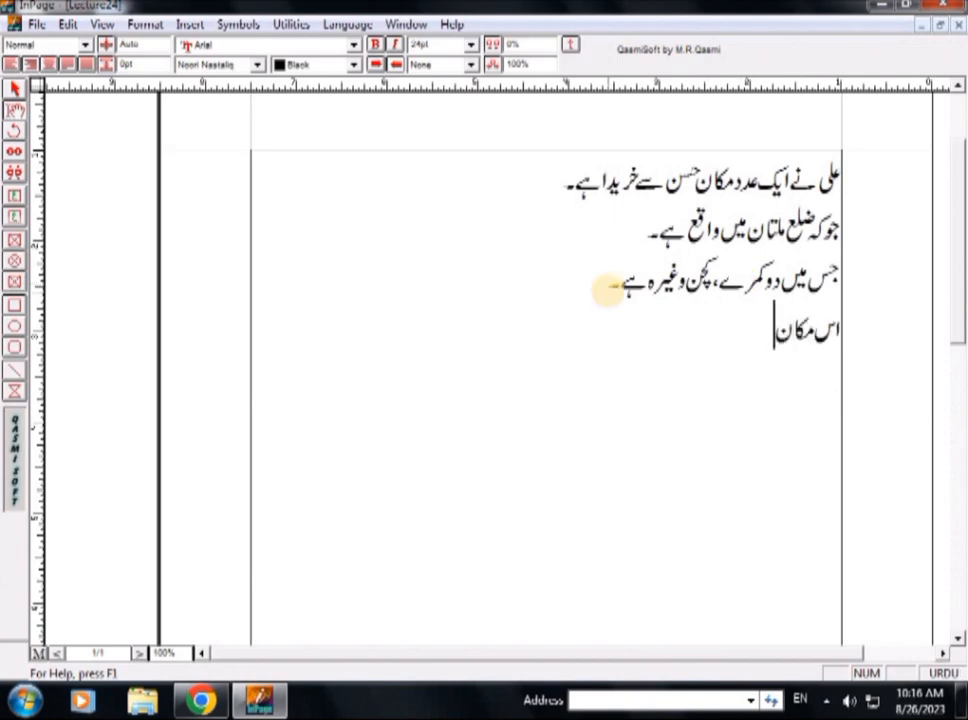
{"action": "type", "text": "کی قیمت مبلغ Rs"}
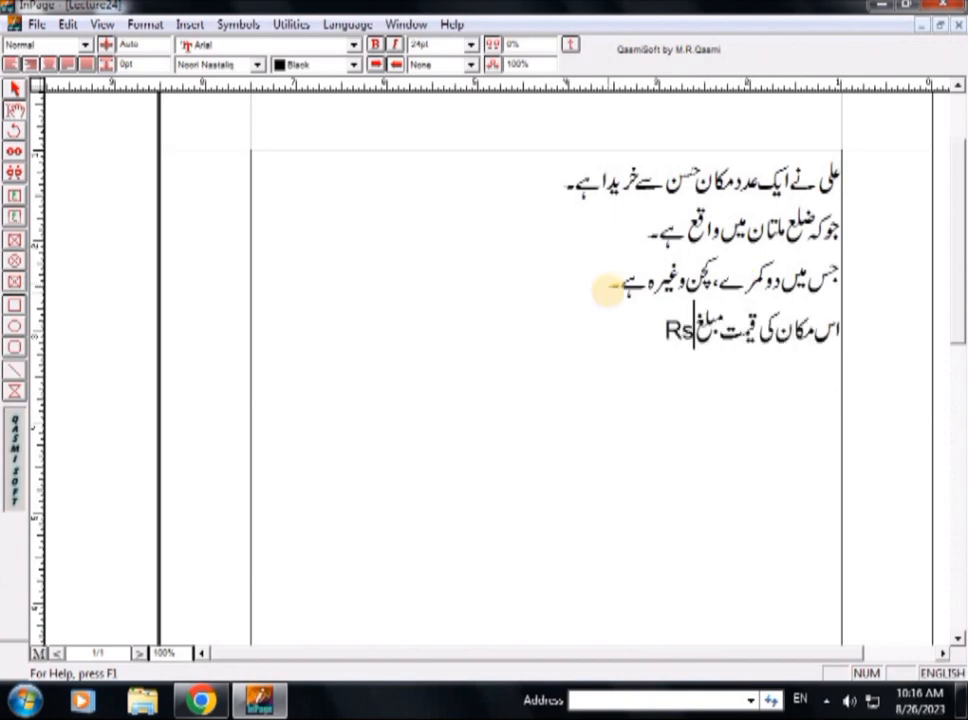
{"action": "type", "text": "=5,00,000/- ہے۔"}
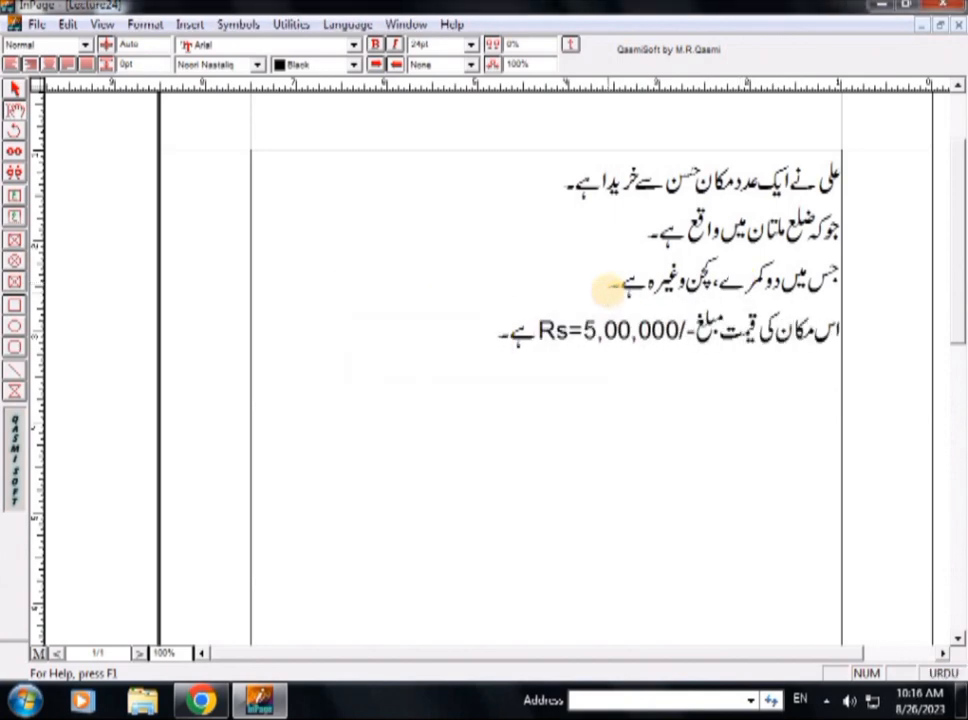
- Add an Urdu line making the seller responsible for the house's dealings before 27-08-2023 and the buyer responsible after that date
{"action": "key", "text": "Return"}
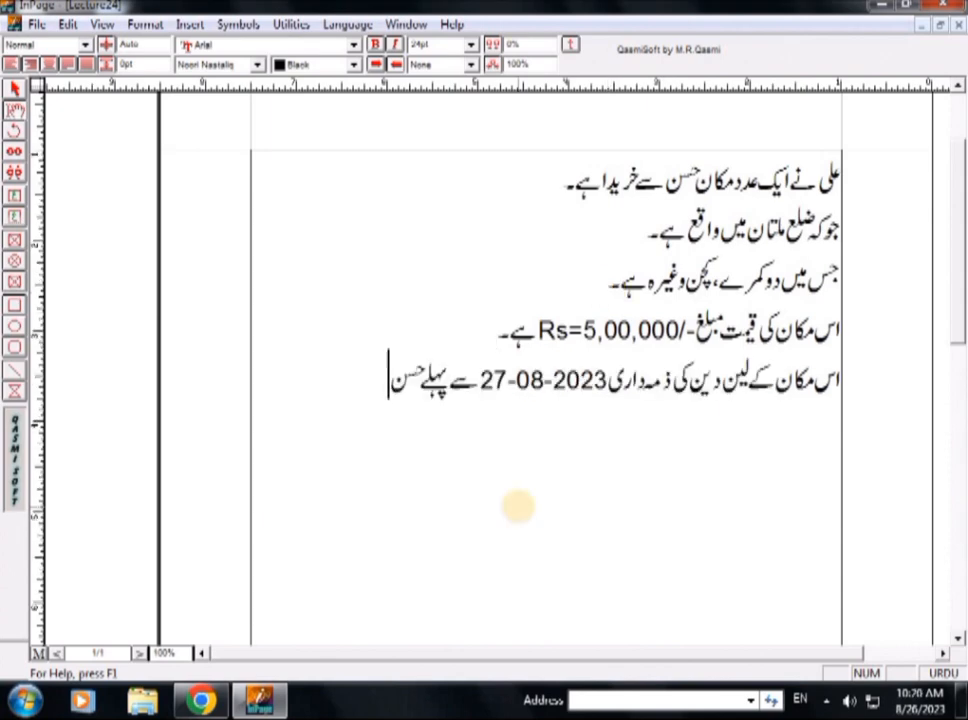
{"action": "type", "text": "کی ہے اور بعد"}
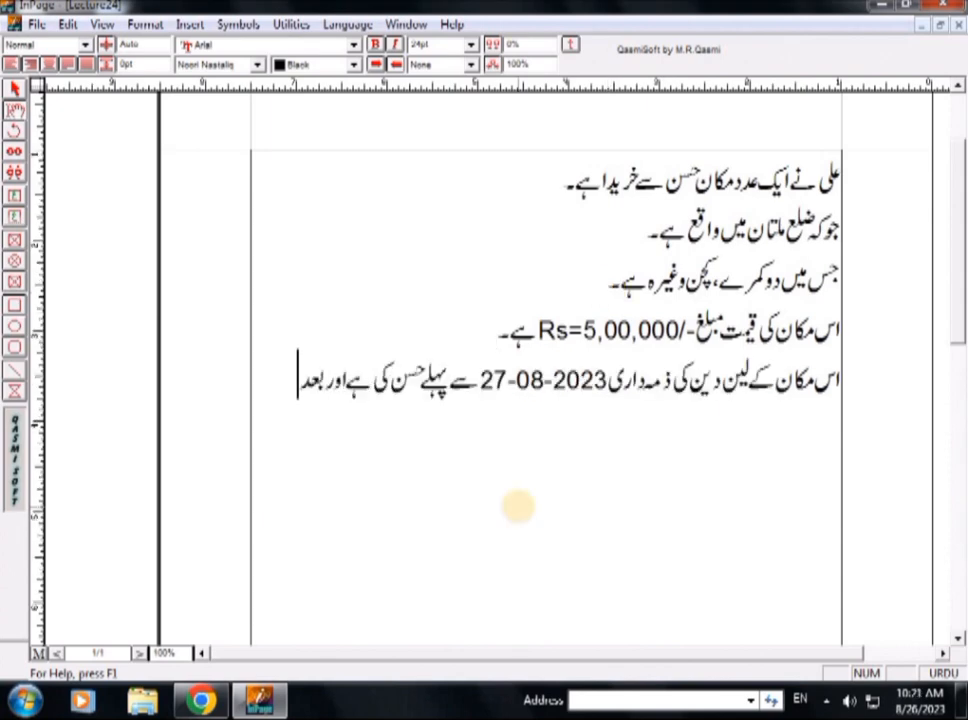
{"action": "type", "text": " کی علی کی ہے۔"}
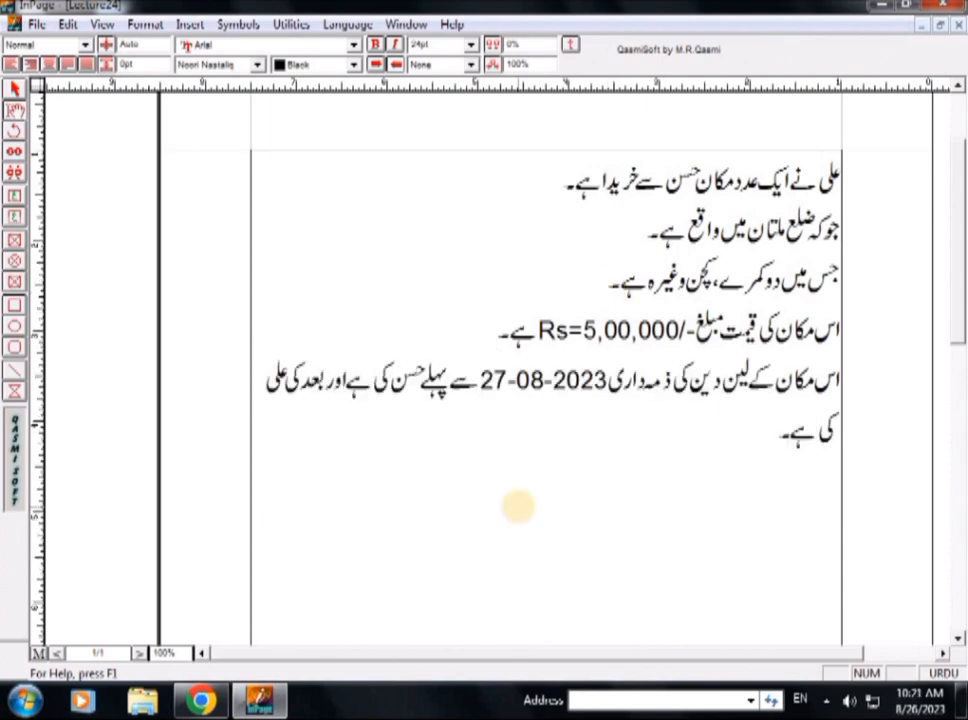
- Continue the responsibility paragraph with an Urdu sentence stating that the buyer is bound to pay the seller the house's price
{"action": "type", "text": "علی حسن کو اس م"}
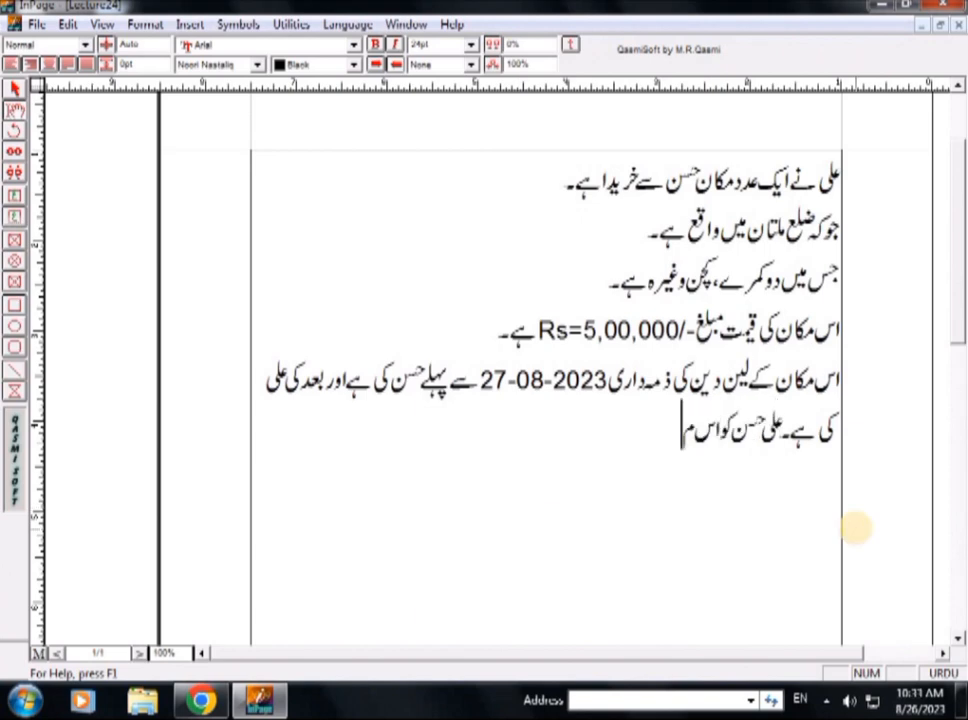
{"action": "type", "text": "کان کی رقم دی"}
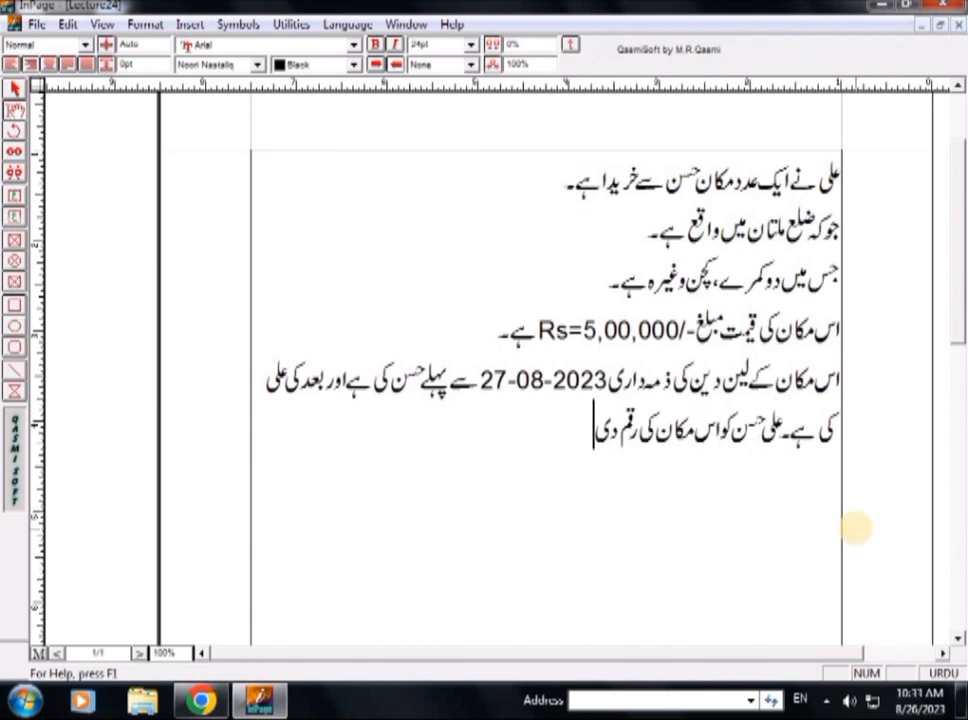
{"action": "type", "text": "نے کا پ"}
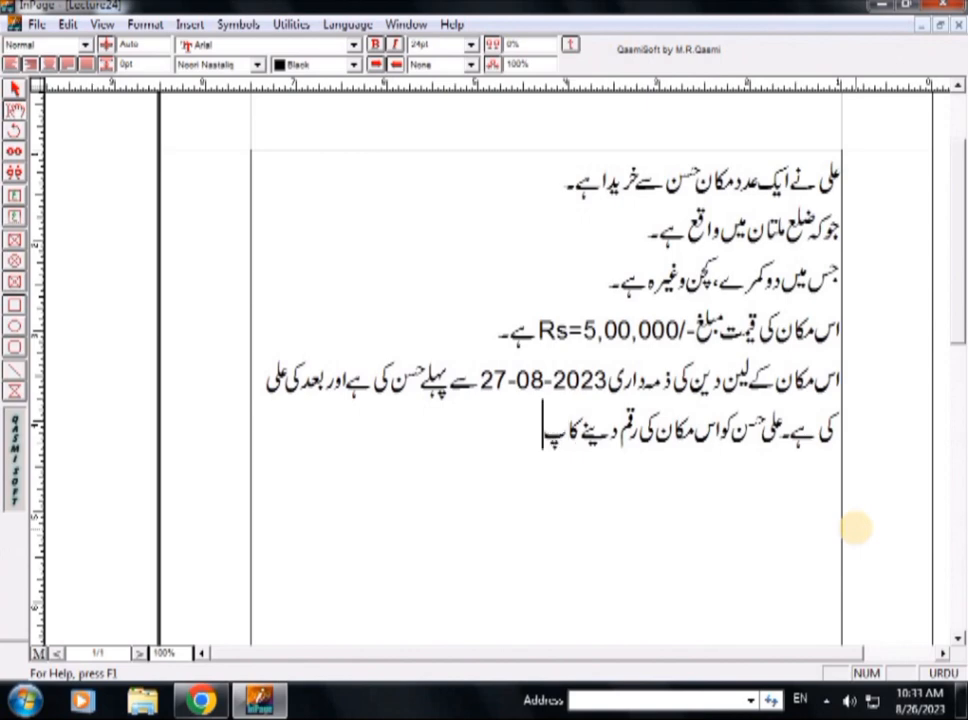
{"action": "type", "text": "ابند ہے"}
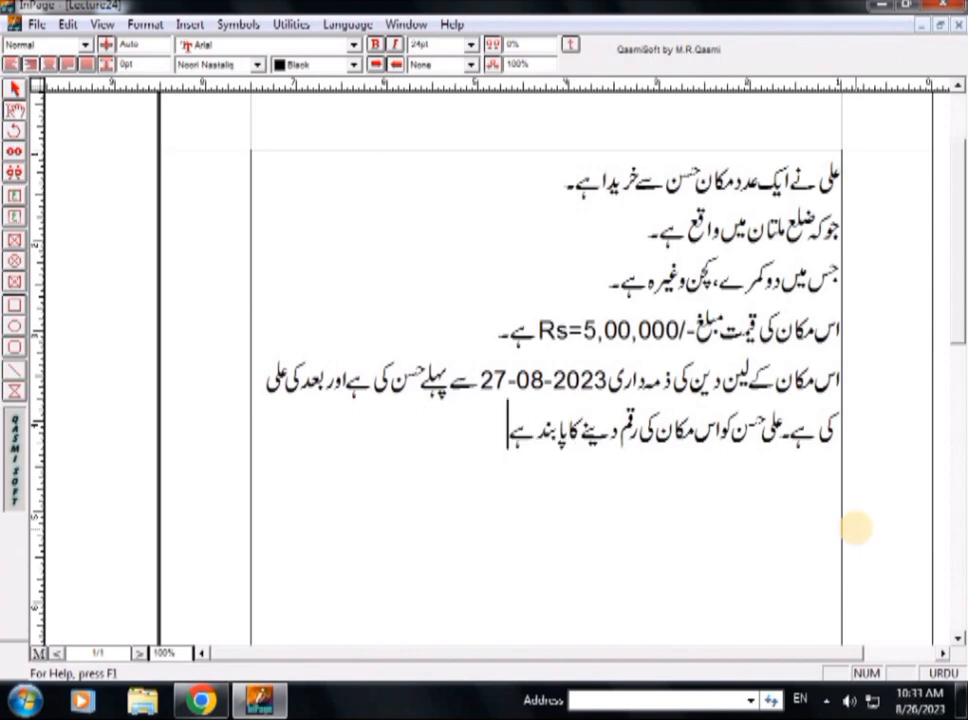
{"action": "type", "text": "۔"}
- Add a signature line with the seller's and buyer's names, each followed by "دستخط", separated by three tab spaces
{"action": "key", "text": "Return"}
{"action": "type", "text": "حسن س"}
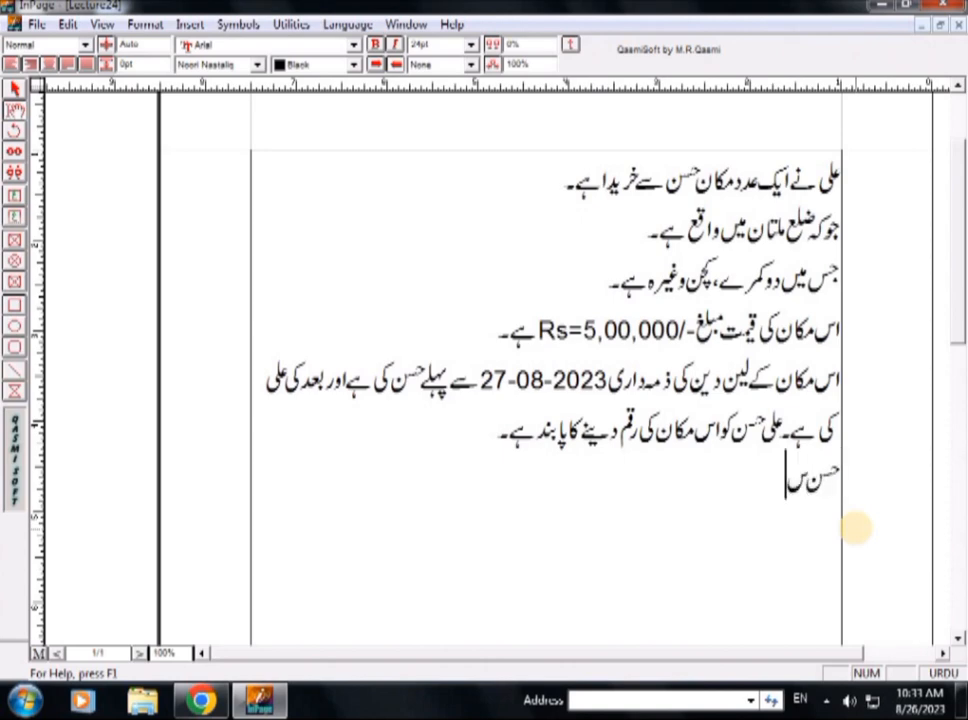
{"action": "key", "text": "BackSpace"}
{"action": "type", "text": "دستخ"}
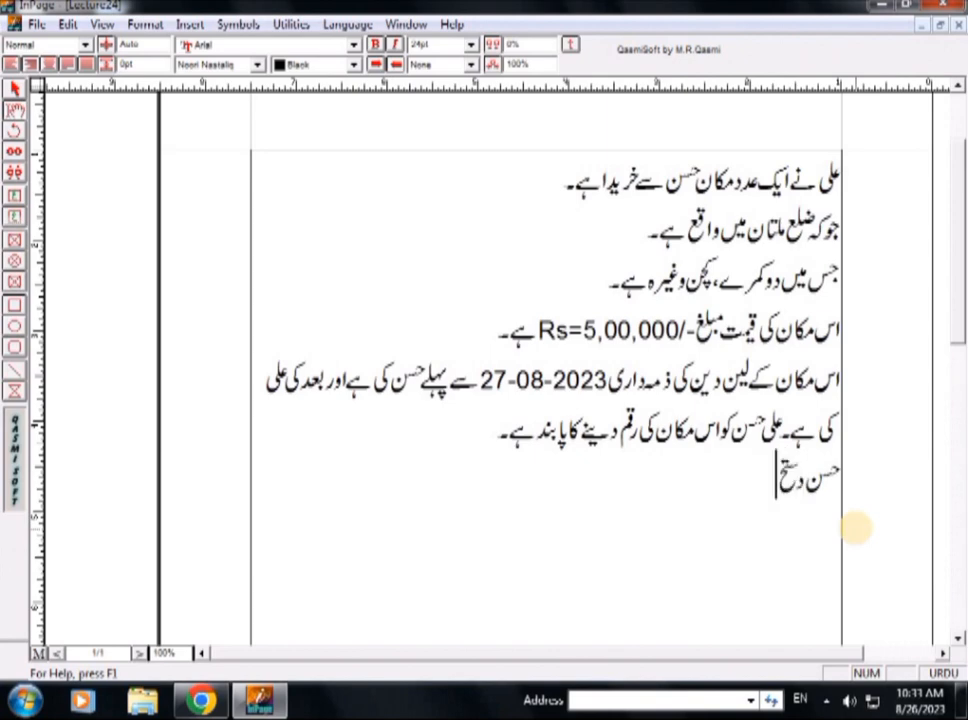
{"action": "type", "text": "ط"}
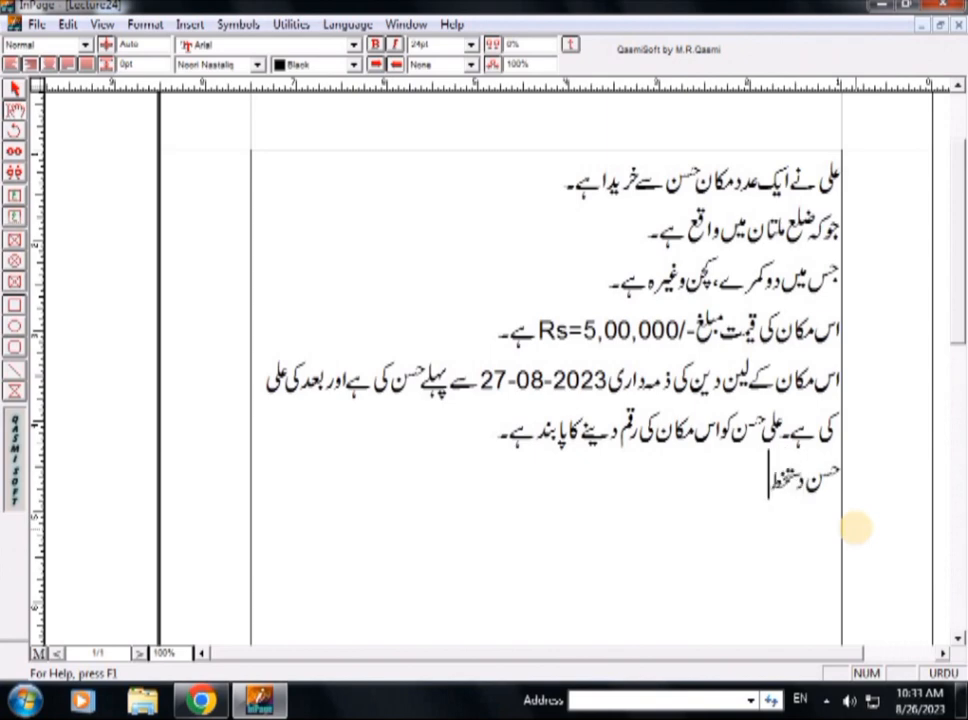
{"action": "key", "text": "Tab"}
{"action": "key", "text": "Tab"}
{"action": "key", "text": "Tab"}
{"action": "key", "text": "Tab"}
{"action": "type", "text": "علی"}
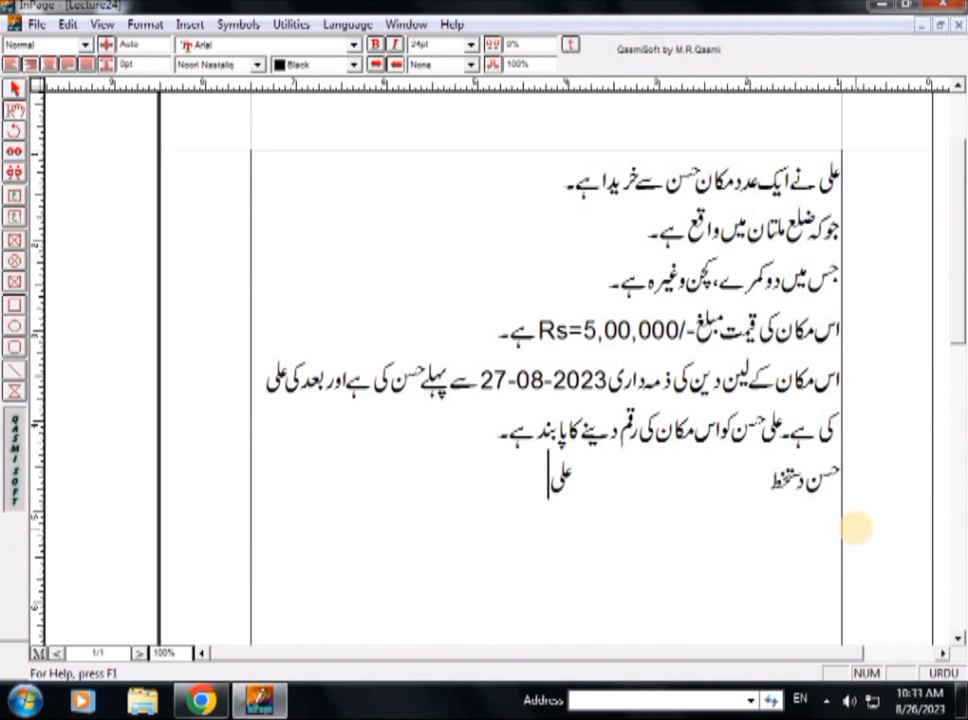
{"action": "type", "text": " دستخ"}
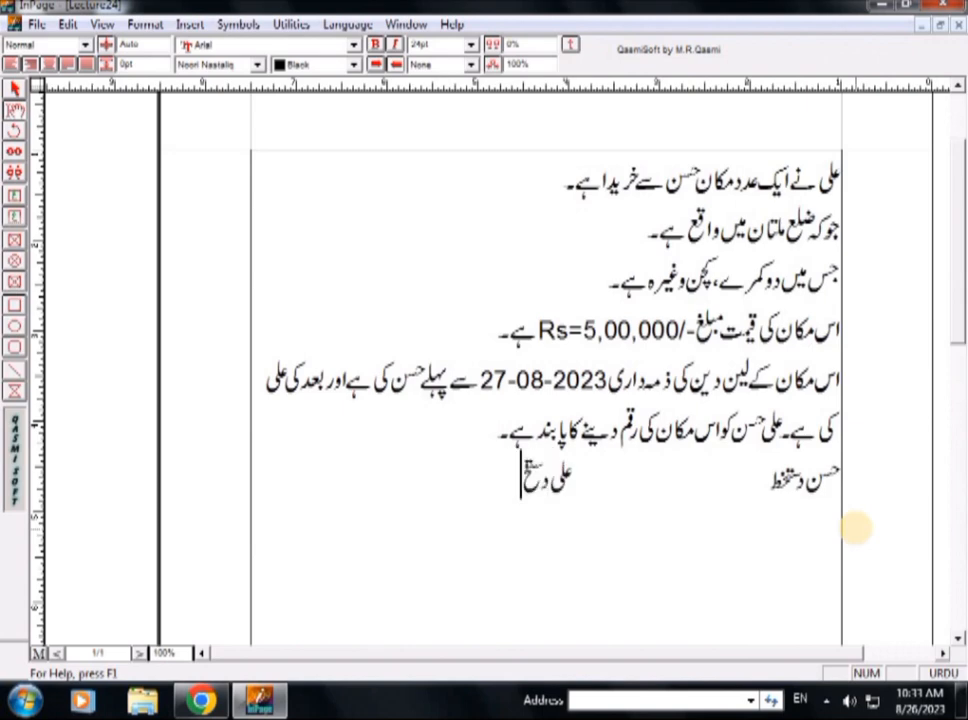
{"action": "type", "text": "ط"}
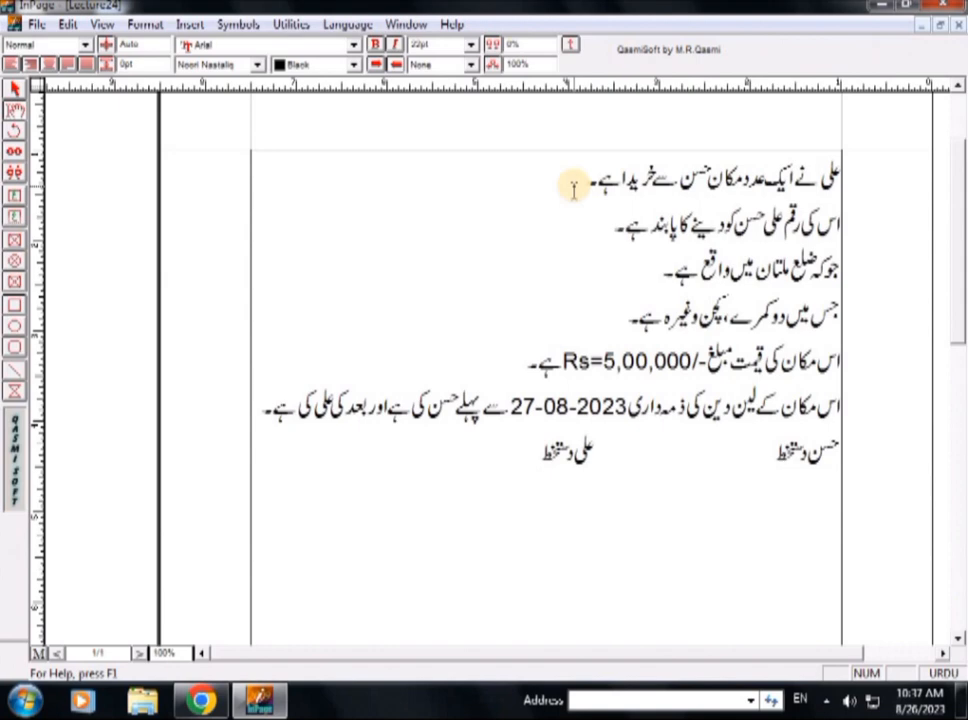
{"action": "key", "text": "Up"}
{"action": "key", "text": "Up"}
{"action": "key", "text": "Up"}
{"action": "key", "text": "Up"}
{"action": "key", "text": "Down"}
{"action": "key", "text": "Down"}
{"action": "key", "text": "Left"}
{"action": "key", "text": "Left"}
{"action": "key", "text": "Left"}
{"action": "key", "text": "Left"}
{"action": "key", "text": "Left"}
{"action": "key", "text": "Left"}
{"action": "key", "text": "Left"}
{"action": "key", "text": "Left"}
{"action": "key", "text": "Left"}
{"action": "key", "text": "Left"}
{"action": "key", "text": "Left"}
{"action": "key", "text": "Left"}
{"action": "key", "text": "Left"}
{"action": "key", "text": "Left"}
{"action": "key", "text": "Left"}
{"action": "key", "text": "Left"}
{"action": "key", "text": "Left"}
{"action": "key", "text": "Left"}
{"action": "key", "text": "Left"}
{"action": "key", "text": "Left"}
{"action": "key", "text": "Left"}
{"action": "key", "text": "Left"}
{"action": "key", "text": "Left"}
{"action": "key", "text": "Left"}
{"action": "key", "text": "Left"}
{"action": "key", "text": "Left"}
{"action": "key", "text": "Left"}
{"action": "key", "text": "Right"}
{"action": "key", "text": "Right"}
{"action": "key", "text": "Up"}
{"action": "key", "text": "Up"}
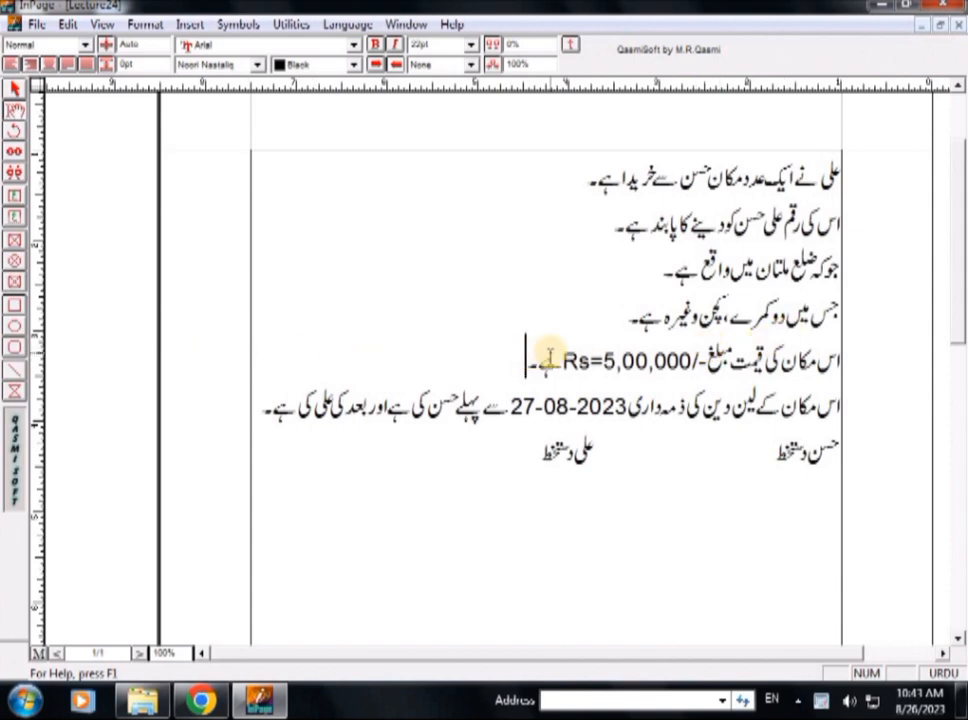
- Append the payment sentence "جوکہ 29-08-2023 کو دے دیے ہیں۔" to the end of the price line
{"action": "type", "text": "جوکہ"}
{"action": "key", "text": "ctrl+space"}
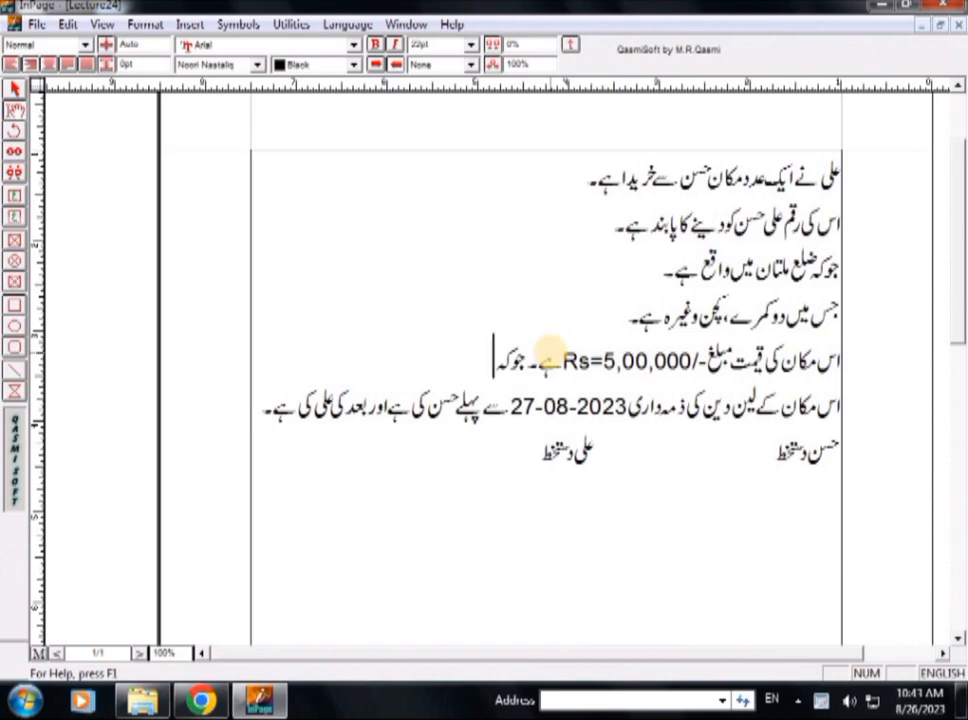
{"action": "type", "text": "29-08-202"}
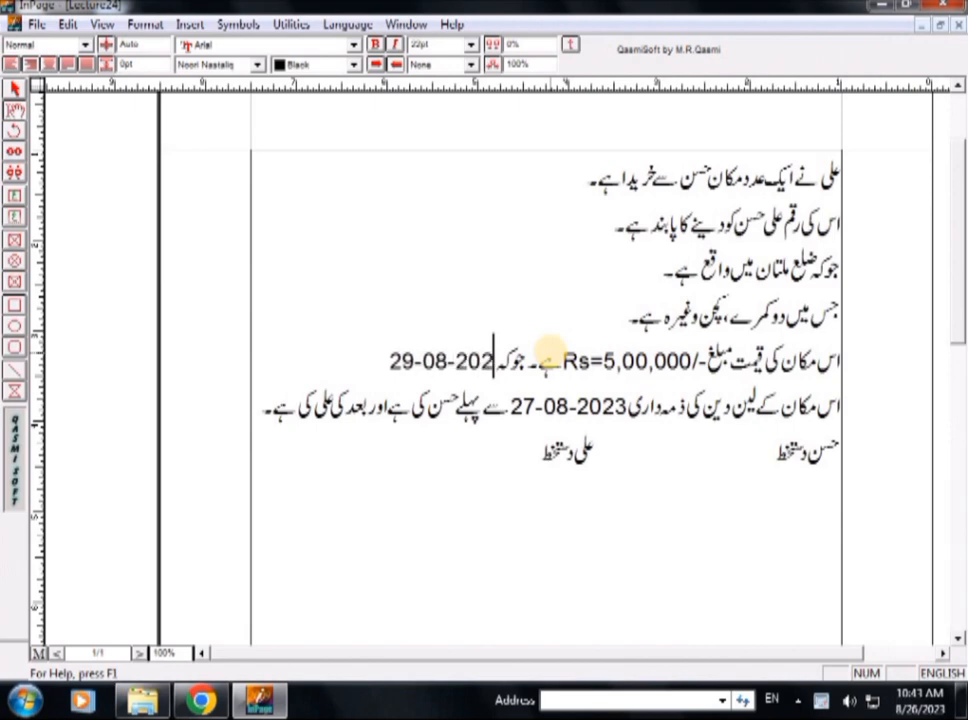
{"action": "key", "text": "ctrl+s"}
{"action": "type", "text": "3"}
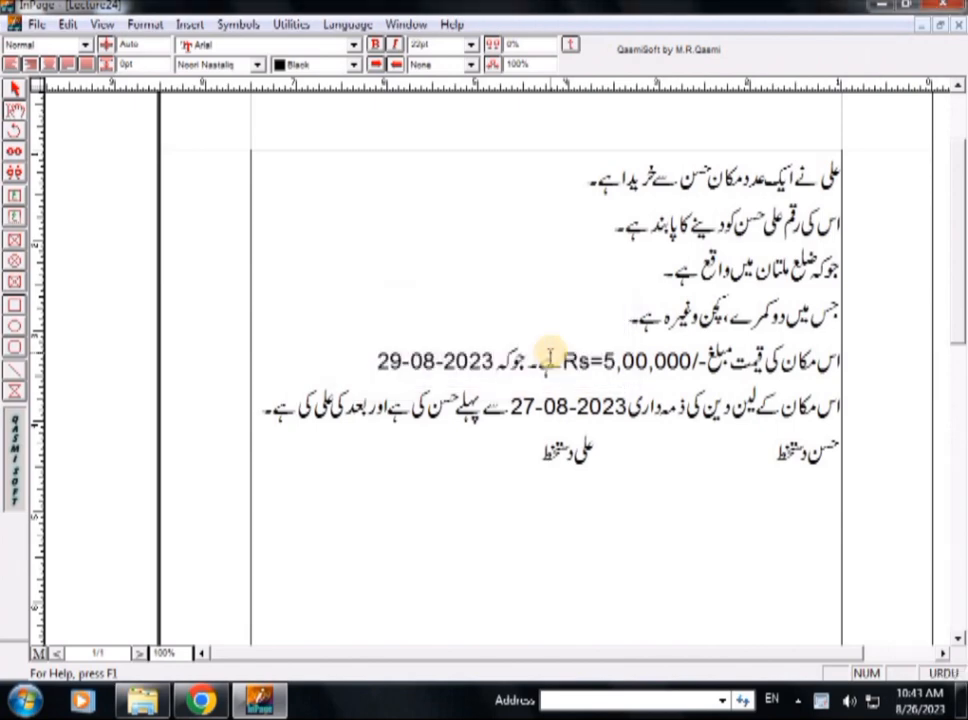
{"action": "type", "text": " کو دے"}
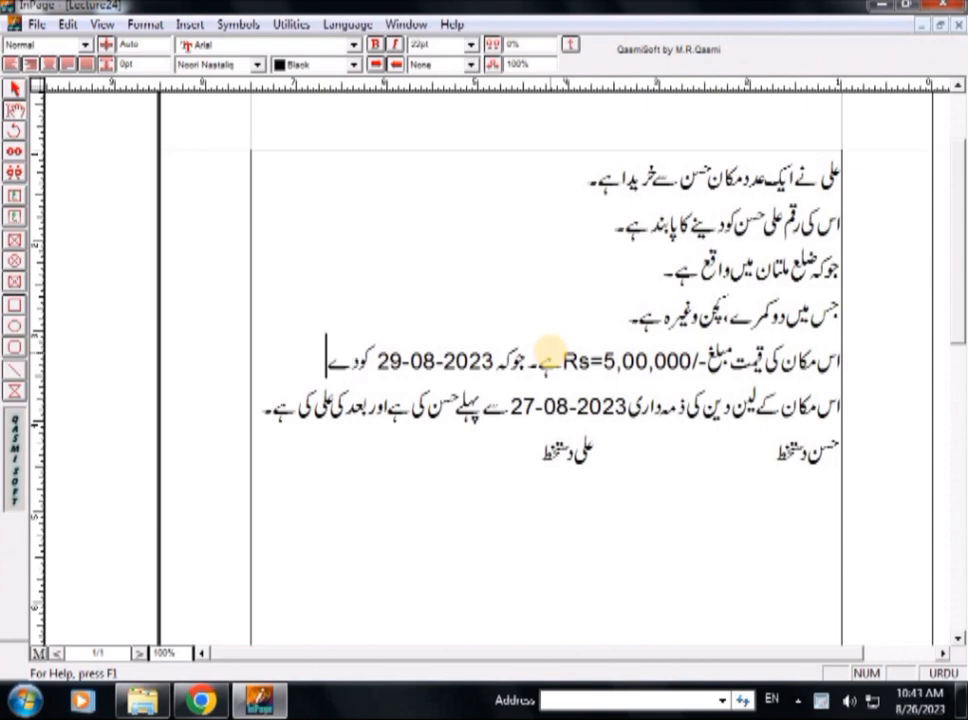
{"action": "type", "text": " دیے ہیں ۔"}
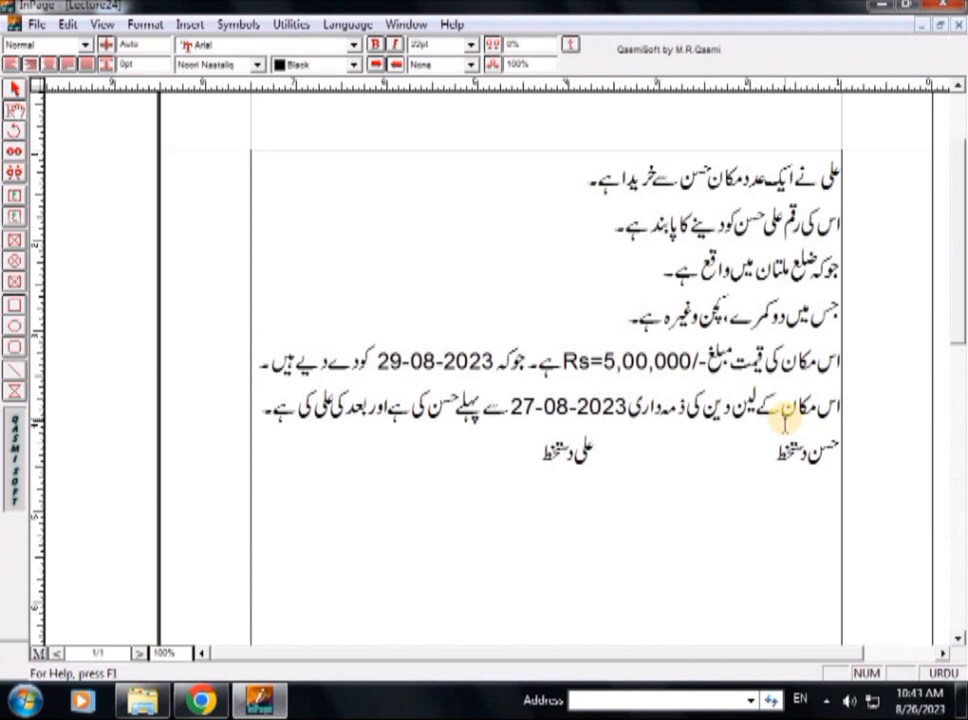
- Number the opening sentence about the house purchase as (1)
{"action": "left_click", "coordinate": [838, 183]}
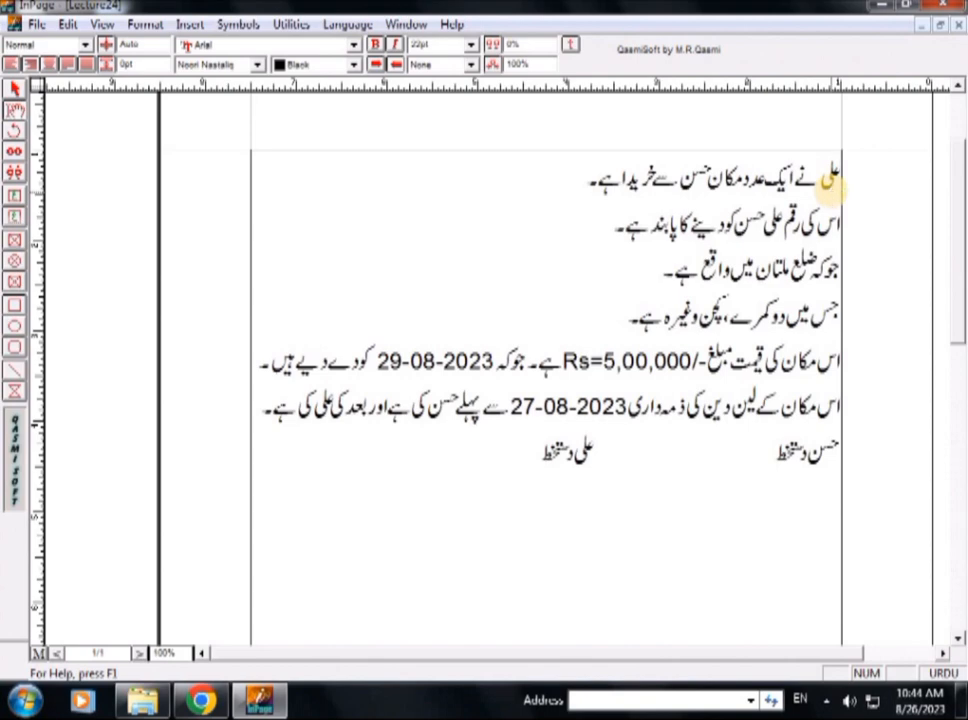
{"action": "type", "text": "("}
{"action": "key", "text": "ctrl+space"}
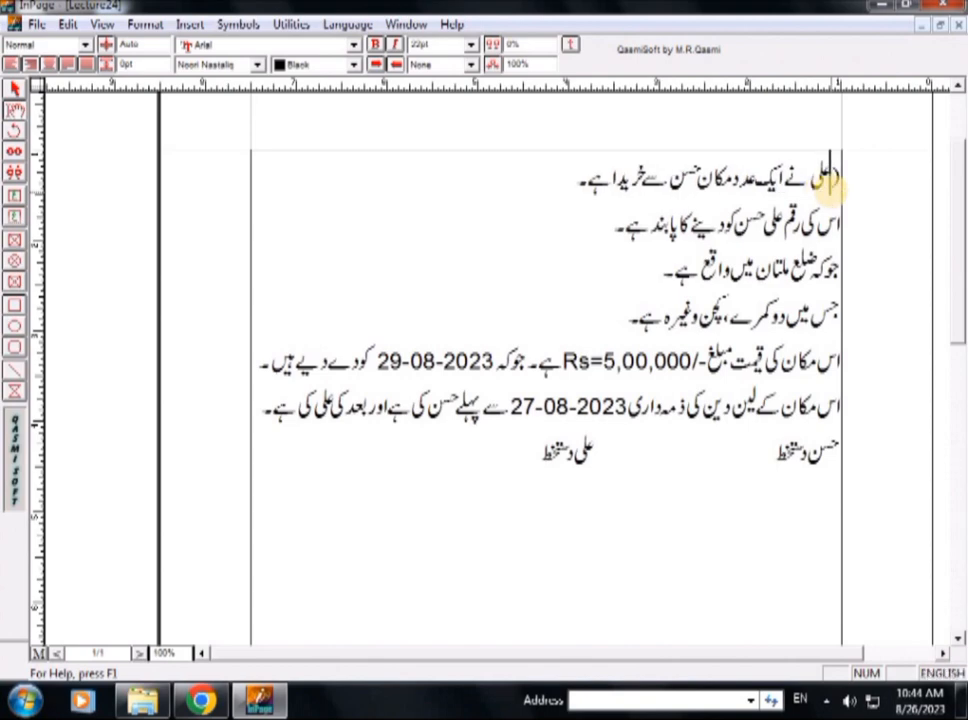
{"action": "type", "text": "1"}
{"action": "key", "text": "ctrl+space"}
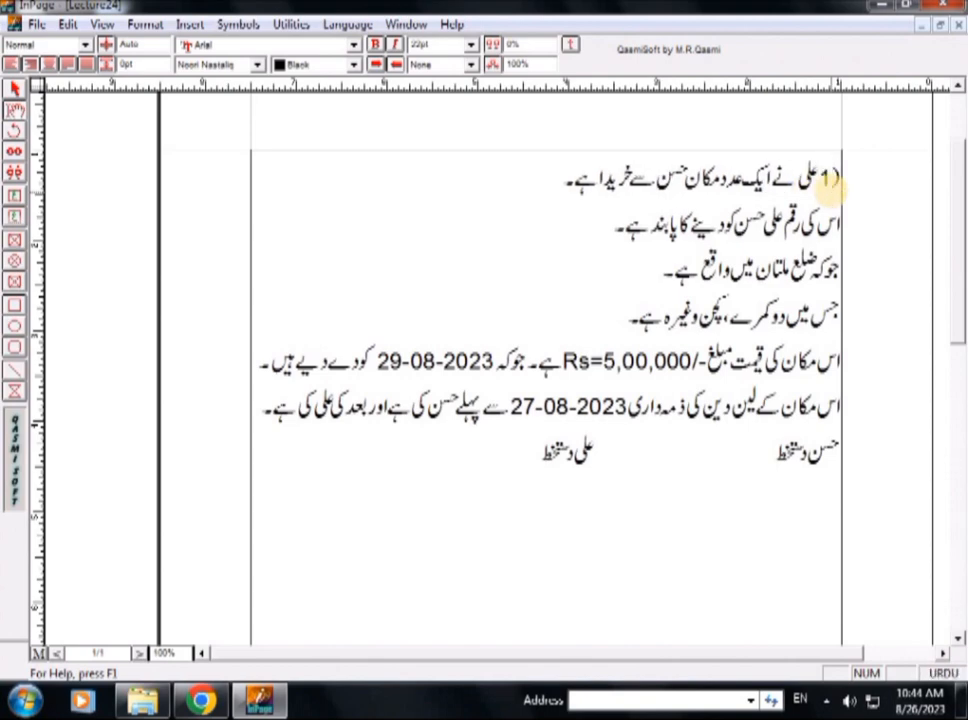
{"action": "type", "text": ")"}
- Join the second sentence, about paying the seller, to the first line and number it (2)
{"action": "key", "text": "Left"}
{"action": "key", "text": "Left"}
{"action": "key", "text": "Left"}
{"action": "key", "text": "Left"}
{"action": "key", "text": "Left"}
{"action": "key", "text": "Left"}
{"action": "key", "text": "Left"}
{"action": "key", "text": "Left"}
{"action": "key", "text": "Left"}
{"action": "key", "text": "Left"}
{"action": "key", "text": "Left"}
{"action": "key", "text": "Left"}
{"action": "key", "text": "Left"}
{"action": "key", "text": "Left"}
{"action": "key", "text": "Left"}
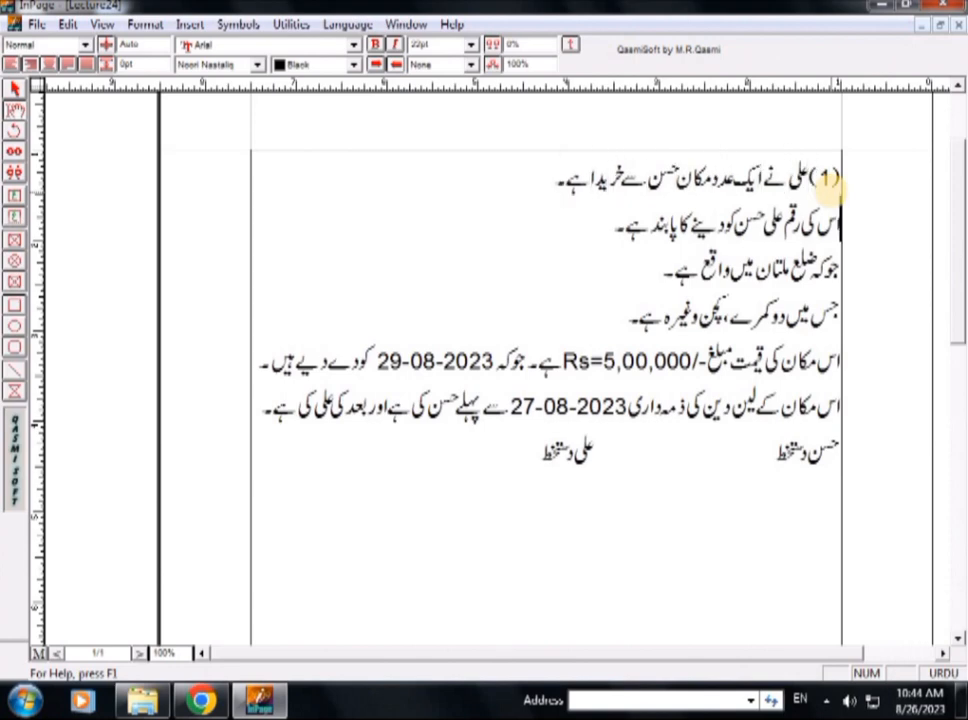
{"action": "key", "text": "Delete"}
{"action": "type", "text": "("}
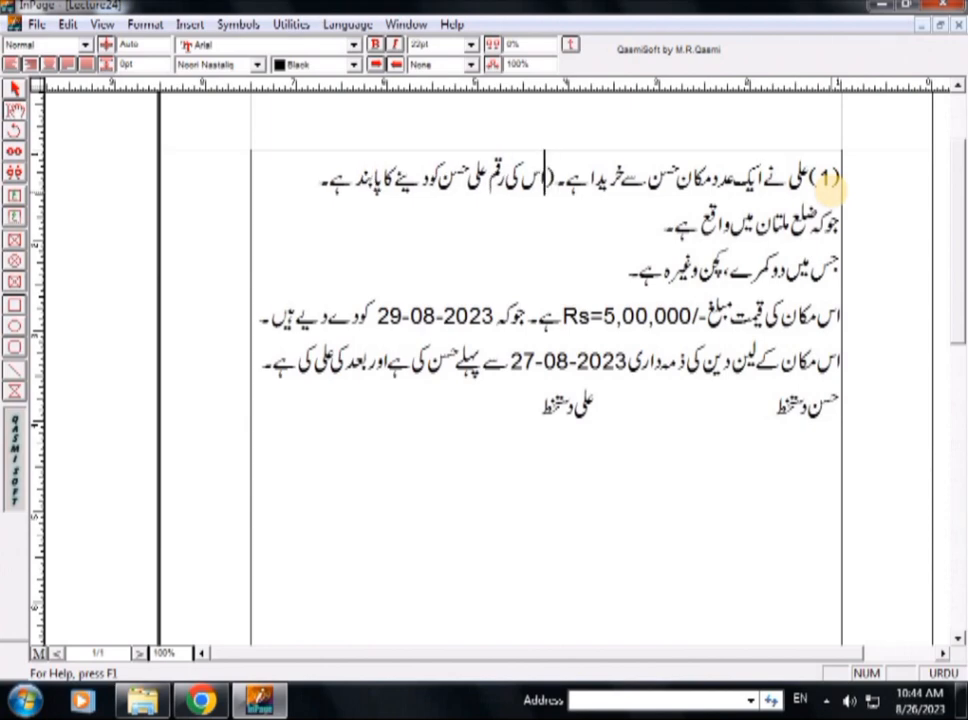
{"action": "type", "text": "2)"}
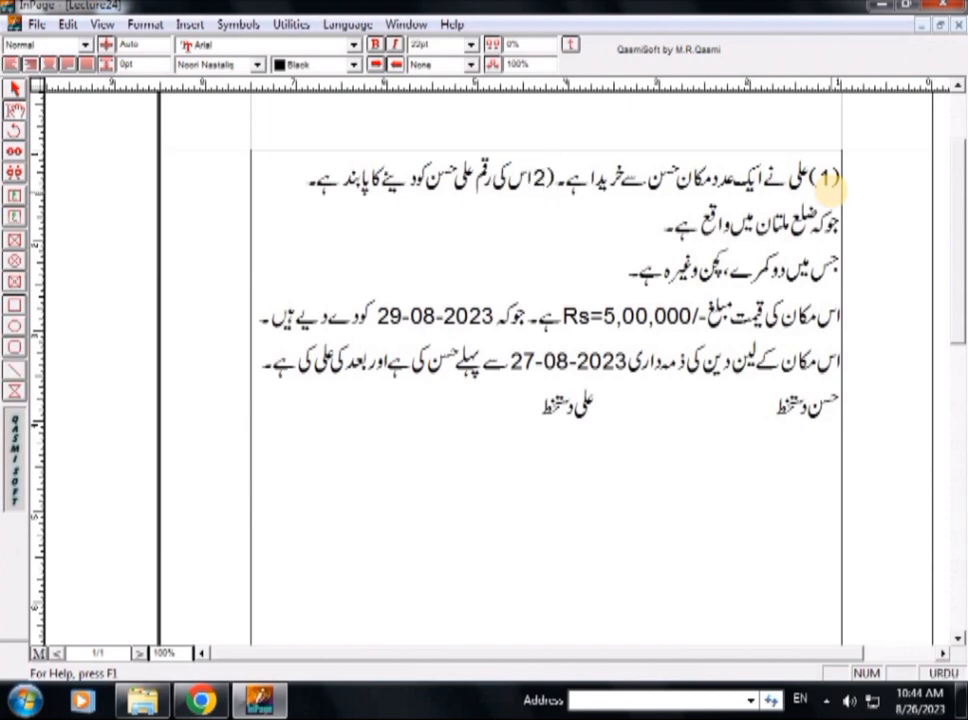
- Number the sentence about the house's location in ضلع ملتان as (3)
{"action": "key", "text": "Left"}
{"action": "key", "text": "Left"}
{"action": "key", "text": "Left"}
{"action": "key", "text": "Left"}
{"action": "key", "text": "Left"}
{"action": "key", "text": "Left"}
{"action": "key", "text": "Left"}
{"action": "key", "text": "Left"}
{"action": "key", "text": "Left"}
{"action": "key", "text": "Left"}
{"action": "key", "text": "Left"}
{"action": "key", "text": "Left"}
{"action": "key", "text": "Left"}
{"action": "key", "text": "Left"}
{"action": "key", "text": "Left"}
{"action": "key", "text": "Left"}
{"action": "key", "text": "Left"}
{"action": "key", "text": "Left"}
{"action": "key", "text": "Left"}
{"action": "key", "text": "Left"}
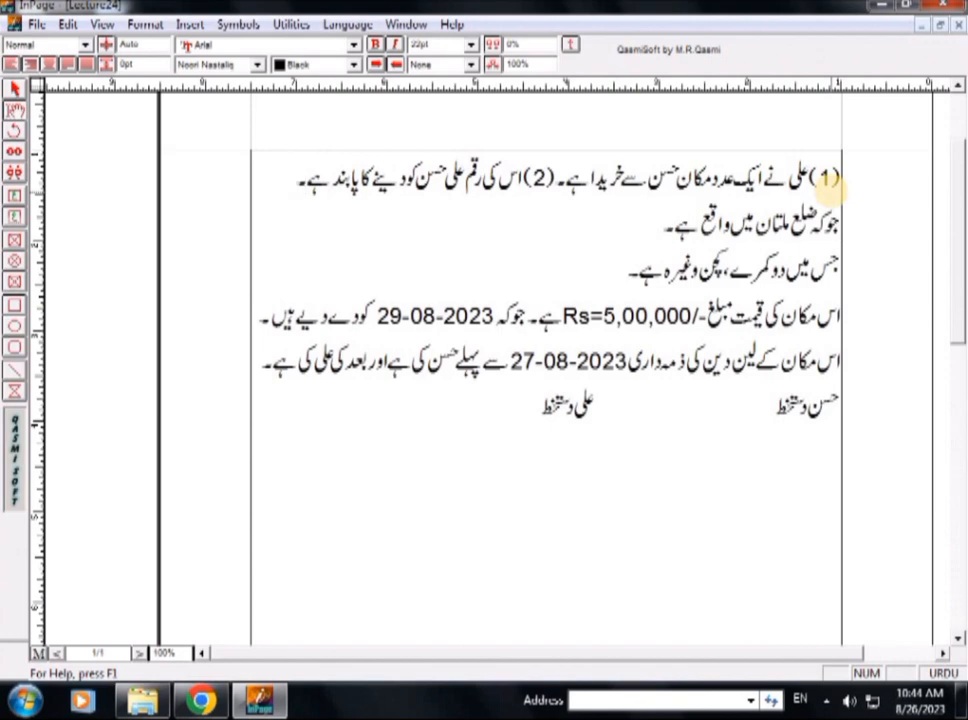
{"action": "type", "text": "("}
{"action": "type", "text": "3)"}
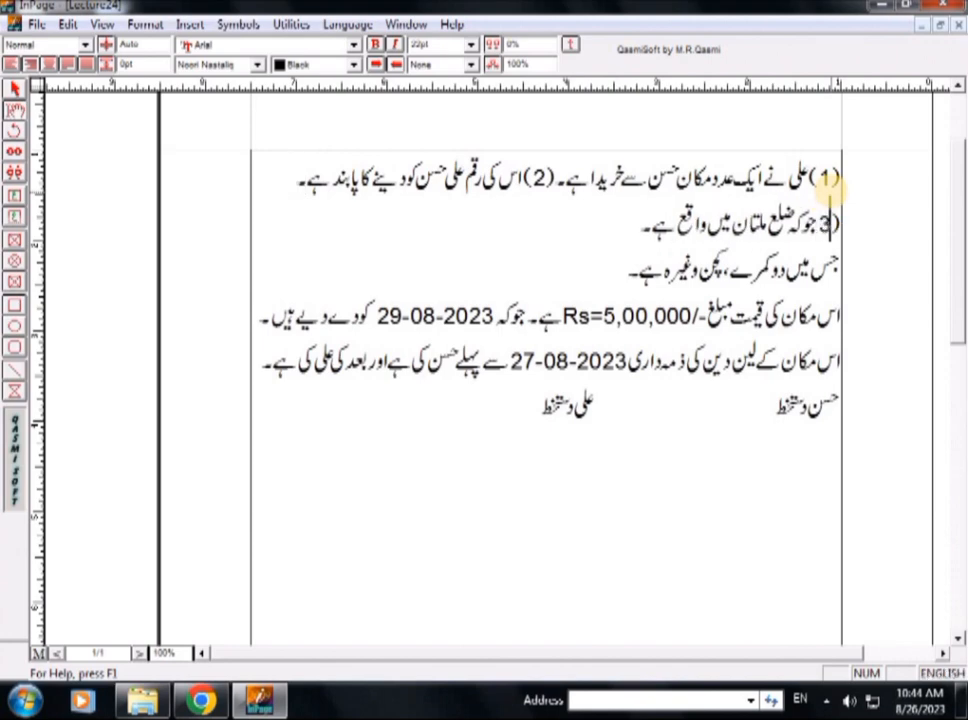
{"action": "key", "text": "F12"}
- Join the sentence about the rooms and kitchen to the location line and number it (4)
{"action": "key", "text": "Down"}
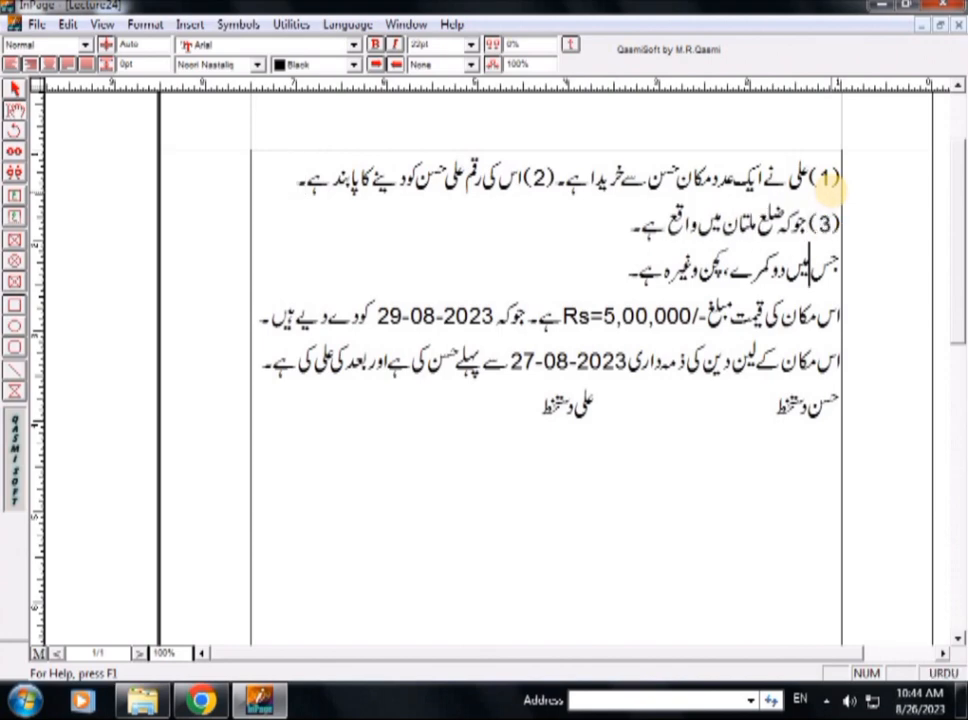
{"action": "key", "text": "Home"}
{"action": "key", "text": "BackSpace"}
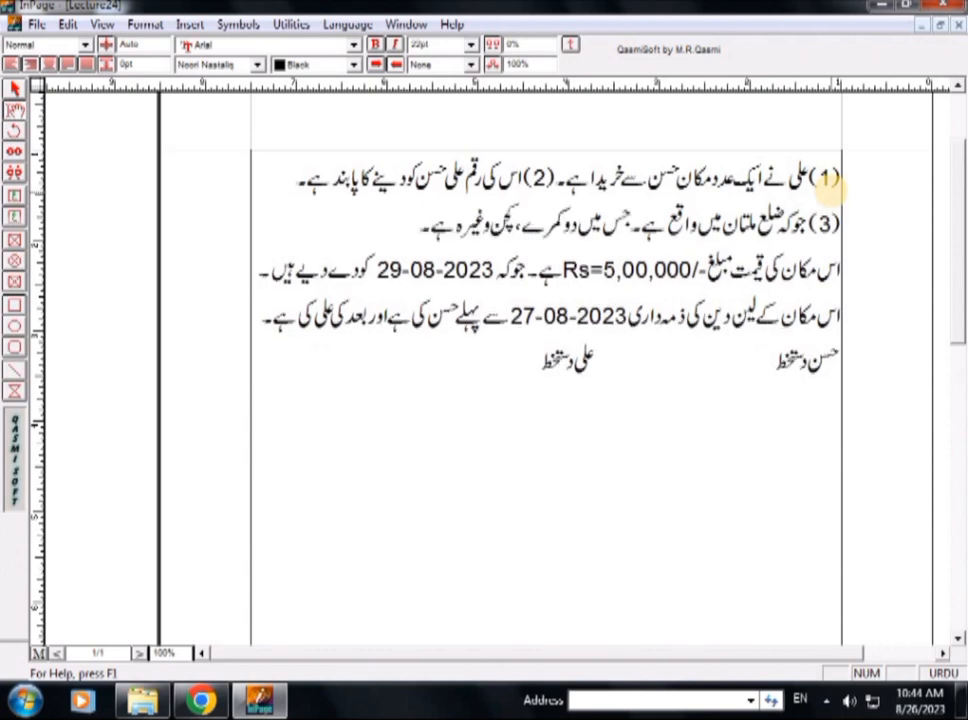
{"action": "key", "text": "F12"}
{"action": "type", "text": "( "}
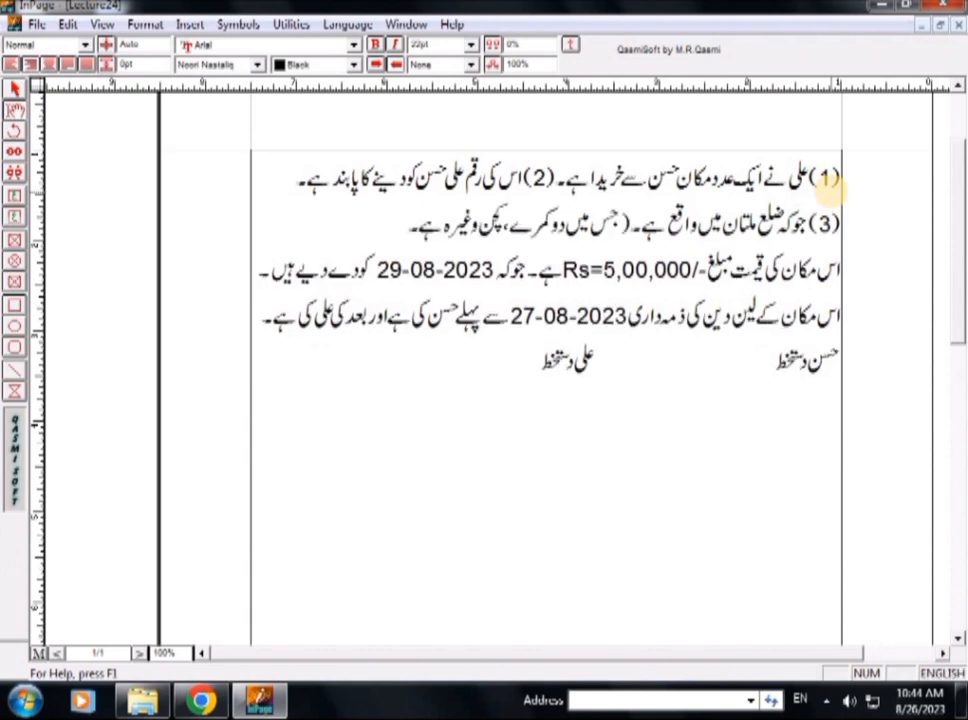
{"action": "type", "text": "4"}
{"action": "type", "text": ")"}
{"action": "key", "text": "F12"}
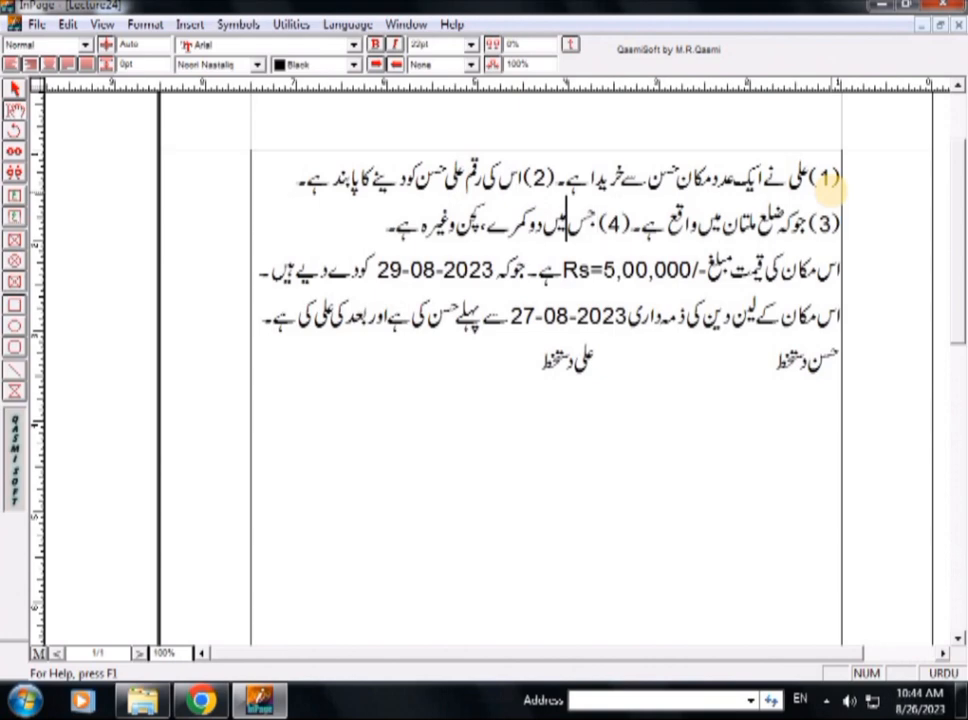
- Join the price sentence to the rooms and kitchen sentence and number it (5)
{"action": "key", "text": "ctrl+Left"}
{"action": "key", "text": "ctrl+Left"}
{"action": "key", "text": "ctrl+Left"}
{"action": "key", "text": "ctrl+Left"}
{"action": "key", "text": "ctrl+Left"}
{"action": "key", "text": "ctrl+Left"}
{"action": "key", "text": "ctrl+Left"}
{"action": "key", "text": "Delete"}
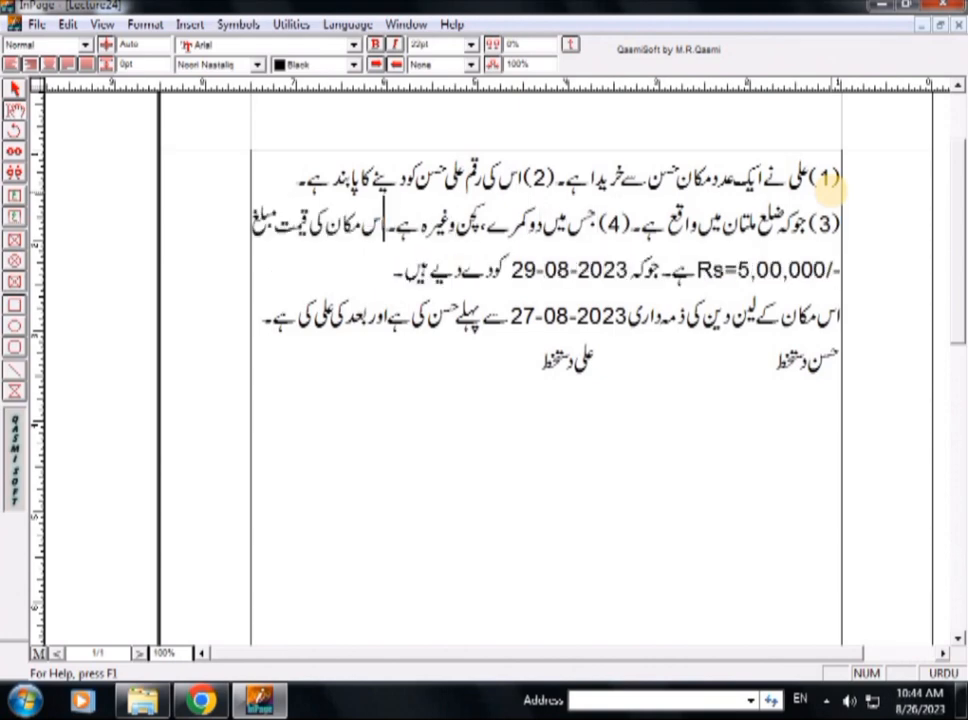
{"action": "type", "text": "(5 "}
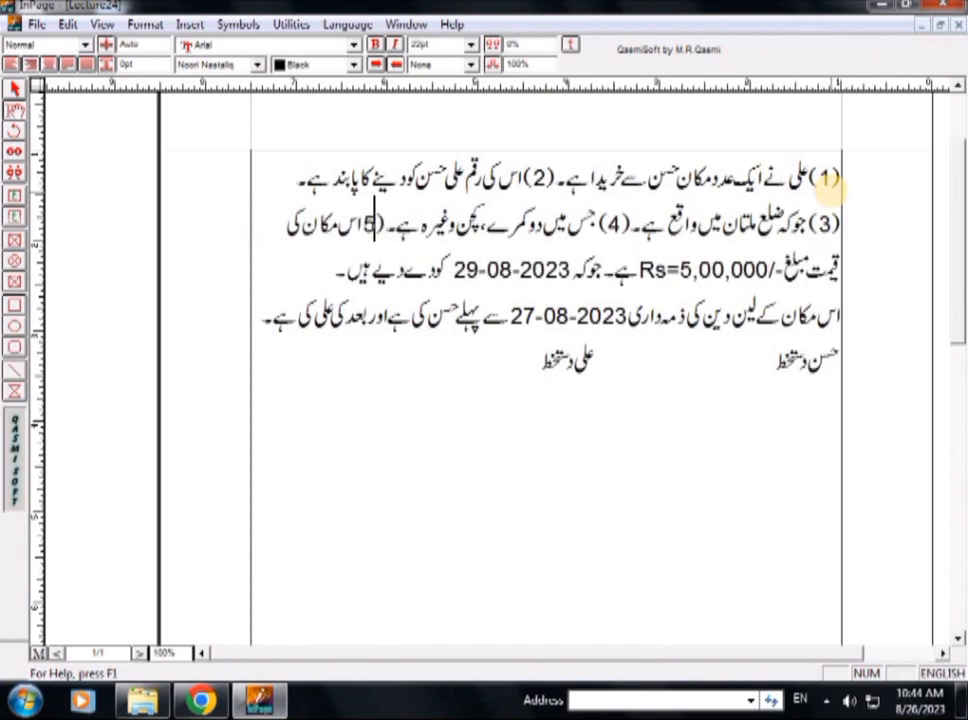
{"action": "type", "text": ")"}
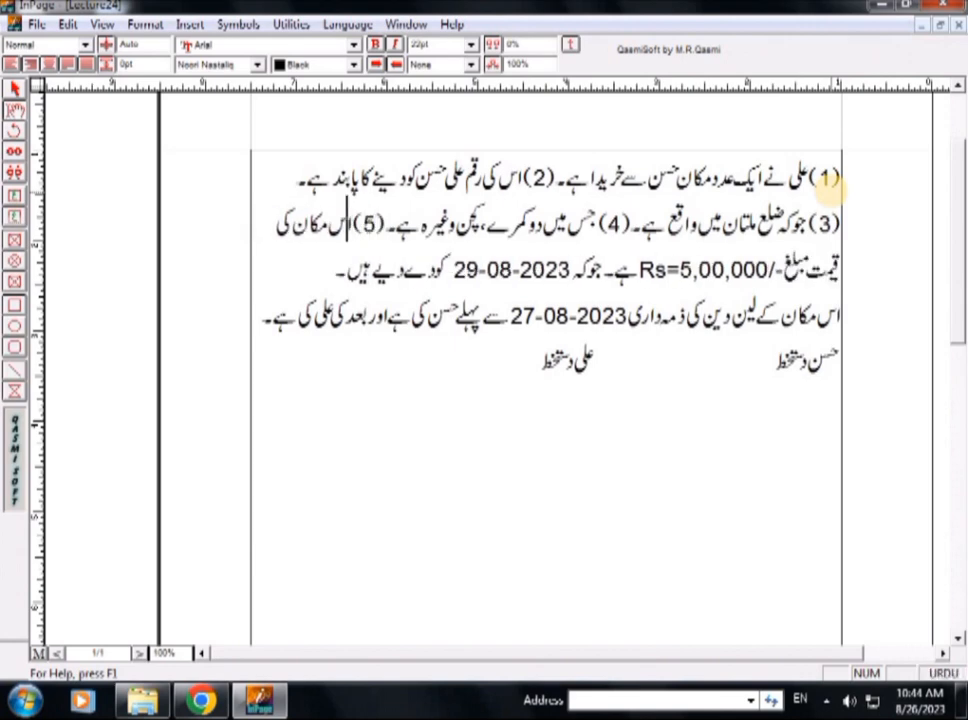
- Join the dealings responsibility sentence to the price paragraph and number it (6)
{"action": "key", "text": "Left"}
{"action": "key", "text": "Left"}
{"action": "key", "text": "Left"}
{"action": "key", "text": "Left"}
{"action": "key", "text": "Left"}
{"action": "key", "text": "Left"}
{"action": "key", "text": "Left"}
{"action": "key", "text": "Left"}
{"action": "key", "text": "Left"}
{"action": "key", "text": "Left"}
{"action": "key", "text": "Left"}
{"action": "key", "text": "Left"}
{"action": "key", "text": "Left"}
{"action": "key", "text": "Left"}
{"action": "key", "text": "Left"}
{"action": "key", "text": "Left"}
{"action": "key", "text": "Left"}
{"action": "key", "text": "Left"}
{"action": "key", "text": "Left"}
{"action": "key", "text": "Left"}
{"action": "key", "text": "Left"}
{"action": "key", "text": "Left"}
{"action": "key", "text": "Left"}
{"action": "key", "text": "Left"}
{"action": "key", "text": "Left"}
{"action": "key", "text": "Left"}
{"action": "key", "text": "Left"}
{"action": "key", "text": "Left"}
{"action": "key", "text": "Left"}
{"action": "key", "text": "Left"}
{"action": "key", "text": "Left"}
{"action": "key", "text": "Left"}
{"action": "key", "text": "Left"}
{"action": "key", "text": "Left"}
{"action": "key", "text": "Left"}
{"action": "key", "text": "Left"}
{"action": "key", "text": "Left"}
{"action": "key", "text": "Left"}
{"action": "key", "text": "Left"}
{"action": "key", "text": "Left"}
{"action": "key", "text": "BackSpace"}
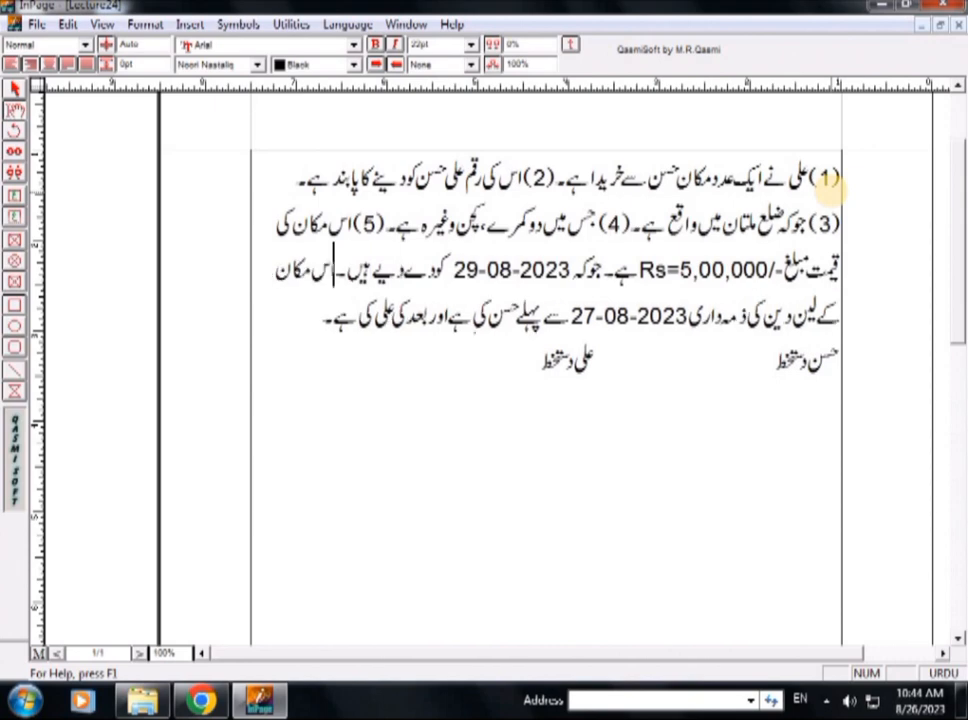
{"action": "type", "text": "(6"}
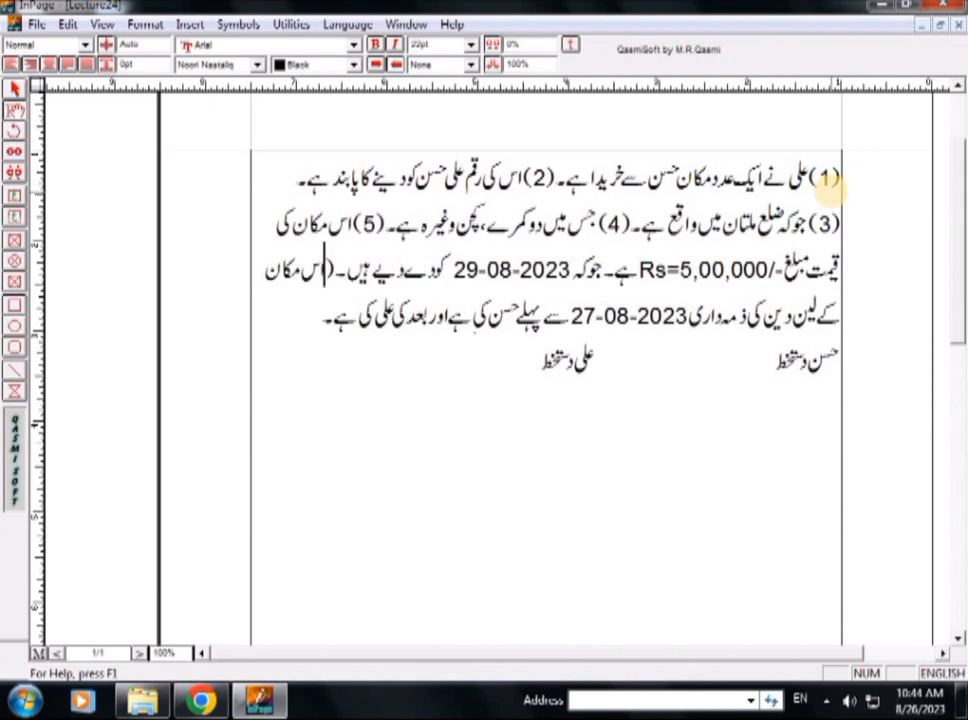
{"action": "type", "text": ")"}
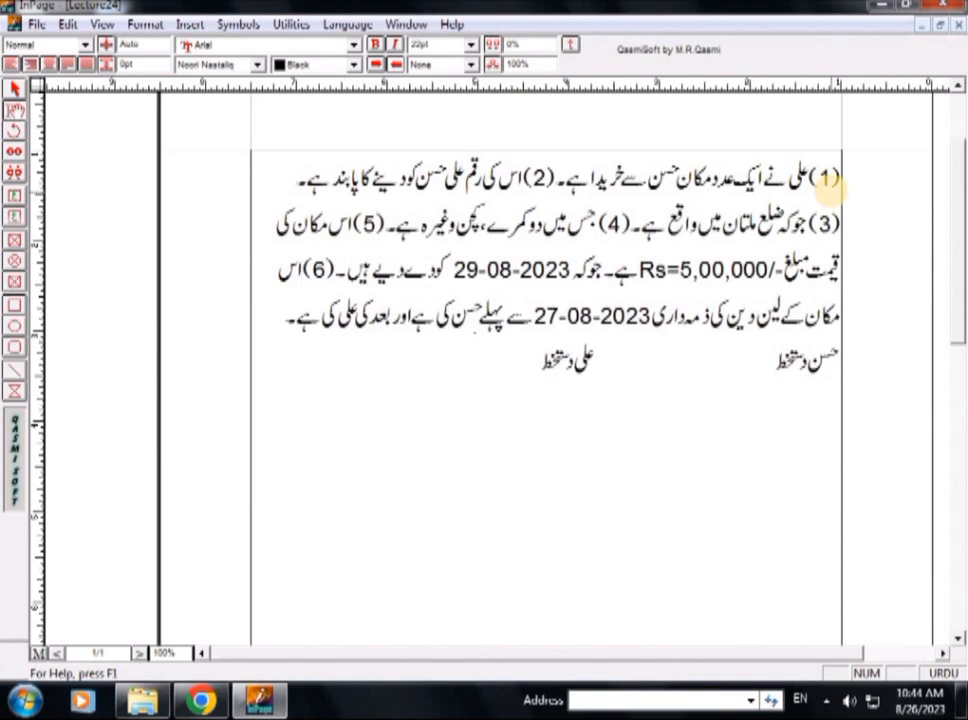
- Delete the payment sentence "جوکہ 29-08-2023 کو دے دیے ہیں۔" that precedes item (6)
{"action": "key", "text": "Left"}
{"action": "key", "text": "Left"}
{"action": "key", "text": "Up"}
{"action": "key", "text": "End"}
{"action": "key", "text": "Right"}
{"action": "key", "text": "Right"}
{"action": "key", "text": "Right"}
{"action": "key", "text": "Right"}
{"action": "key", "text": "Right"}
{"action": "key", "text": "BackSpace"}
{"action": "key", "text": "BackSpace"}
{"action": "key", "text": "BackSpace"}
{"action": "key", "text": "BackSpace"}
{"action": "key", "text": "BackSpace"}
{"action": "key", "text": "BackSpace"}
{"action": "key", "text": "BackSpace"}
{"action": "key", "text": "BackSpace"}
{"action": "key", "text": "BackSpace"}
{"action": "key", "text": "BackSpace"}
{"action": "key", "text": "BackSpace"}
{"action": "key", "text": "BackSpace"}
{"action": "key", "text": "BackSpace"}
{"action": "key", "text": "BackSpace"}
{"action": "key", "text": "BackSpace"}
{"action": "key", "text": "BackSpace"}
{"action": "key", "text": "BackSpace"}
{"action": "key", "text": "BackSpace"}
{"action": "key", "text": "BackSpace"}
{"action": "key", "text": "BackSpace"}
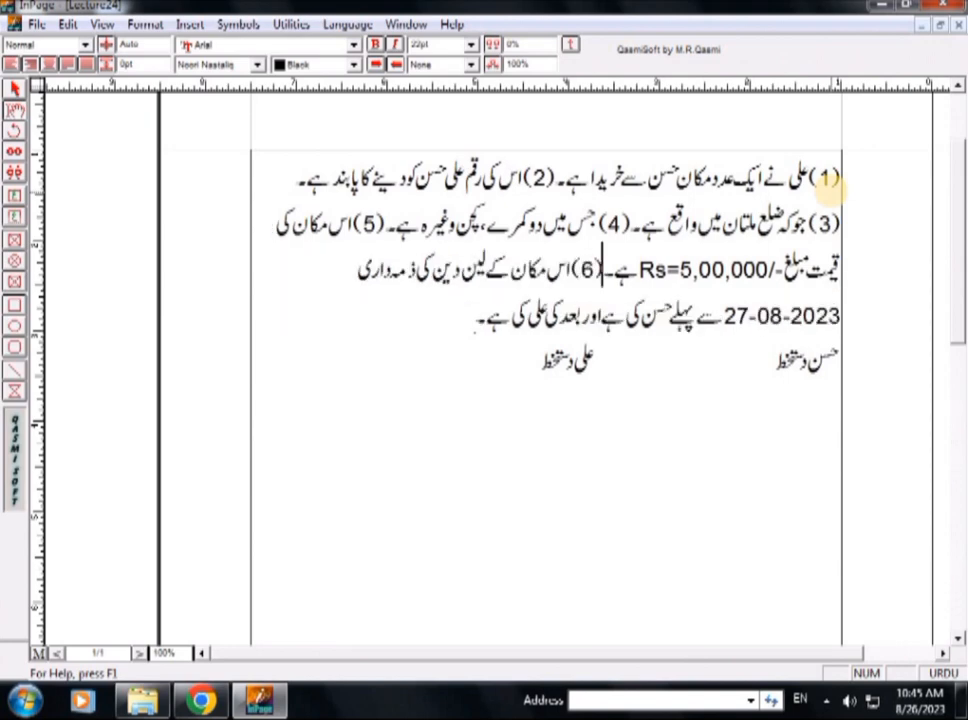
- Remove the number (1) from the start of the opening sentence
{"action": "left_click", "coordinate": [840, 178]}
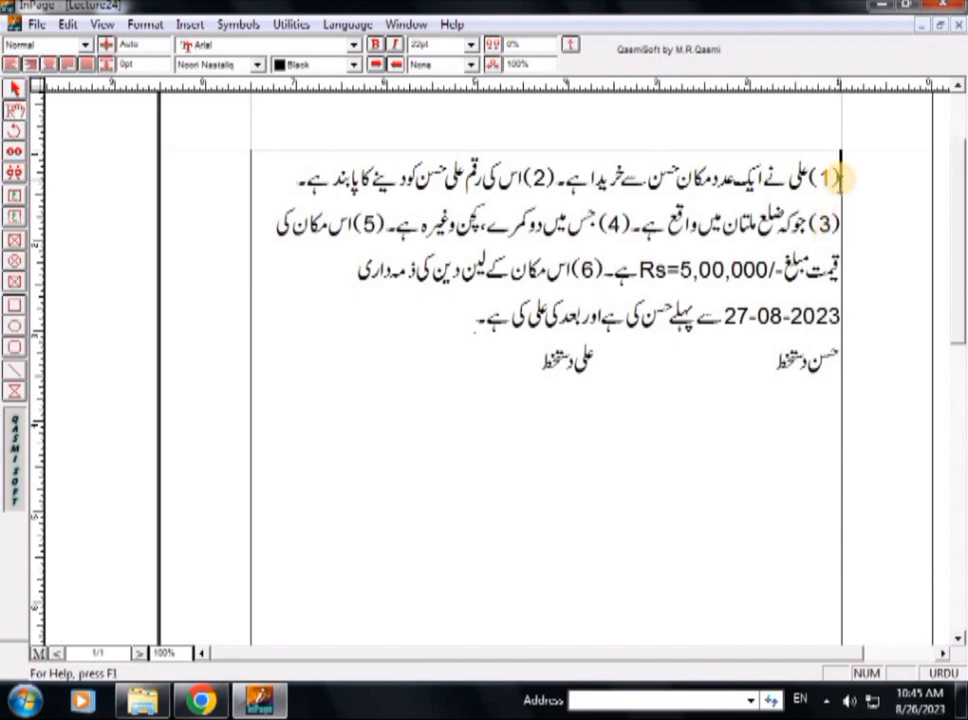
{"action": "key", "text": "shift+Left"}
{"action": "key", "text": "shift+Left"}
{"action": "key", "text": "shift+Left"}
{"action": "key", "text": "BackSpace"}
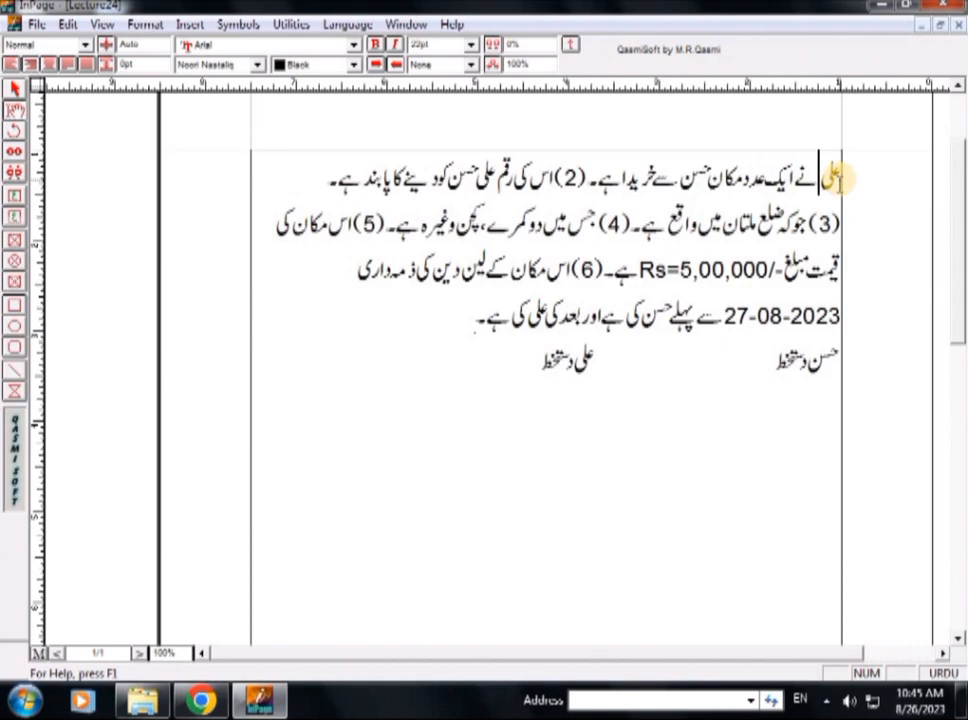
- Remove the number (2) before the sentence about paying the seller
{"action": "key", "text": "shift+Left"}
{"action": "key", "text": "shift+Left"}
{"action": "key", "text": "shift+Left"}
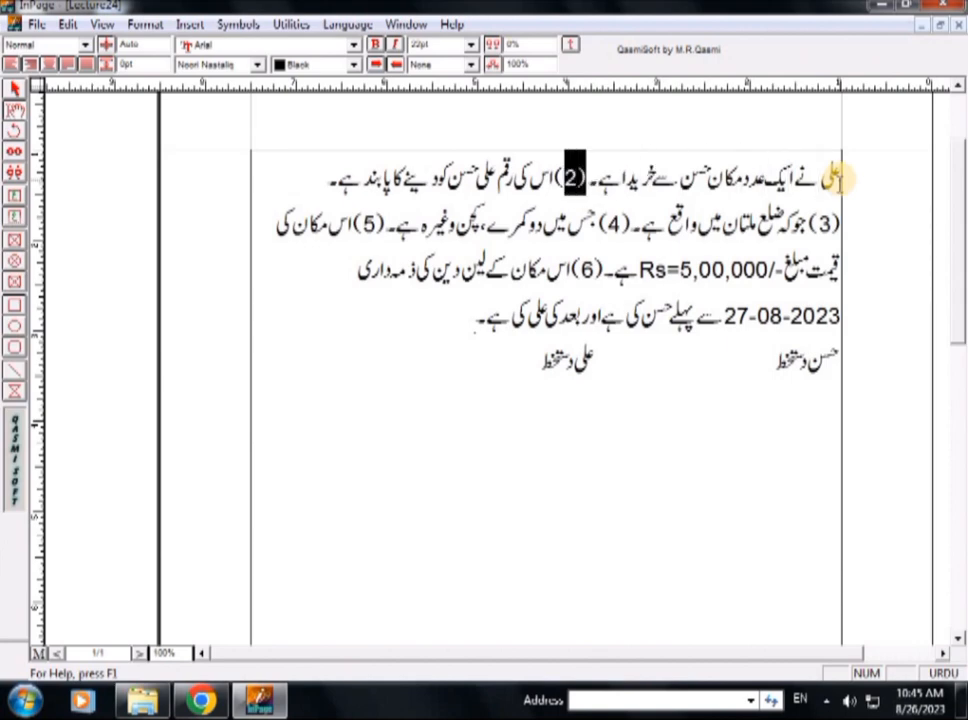
{"action": "key", "text": "BackSpace"}
- Remove the number (3) before the location sentence and join that line to the opening paragraph
{"action": "key", "text": "Left"}
{"action": "key", "text": "Left"}
{"action": "key", "text": "Left"}
{"action": "key", "text": "Left"}
{"action": "key", "text": "Left"}
{"action": "key", "text": "Left"}
{"action": "key", "text": "Left"}
{"action": "key", "text": "Left"}
{"action": "key", "text": "Left"}
{"action": "key", "text": "Left"}
{"action": "key", "text": "Left"}
{"action": "key", "text": "Left"}
{"action": "key", "text": "Left"}
{"action": "key", "text": "Left"}
{"action": "key", "text": "Left"}
{"action": "key", "text": "Left"}
{"action": "key", "text": "Left"}
{"action": "key", "text": "Left"}
{"action": "key", "text": "Left"}
{"action": "key", "text": "Left"}
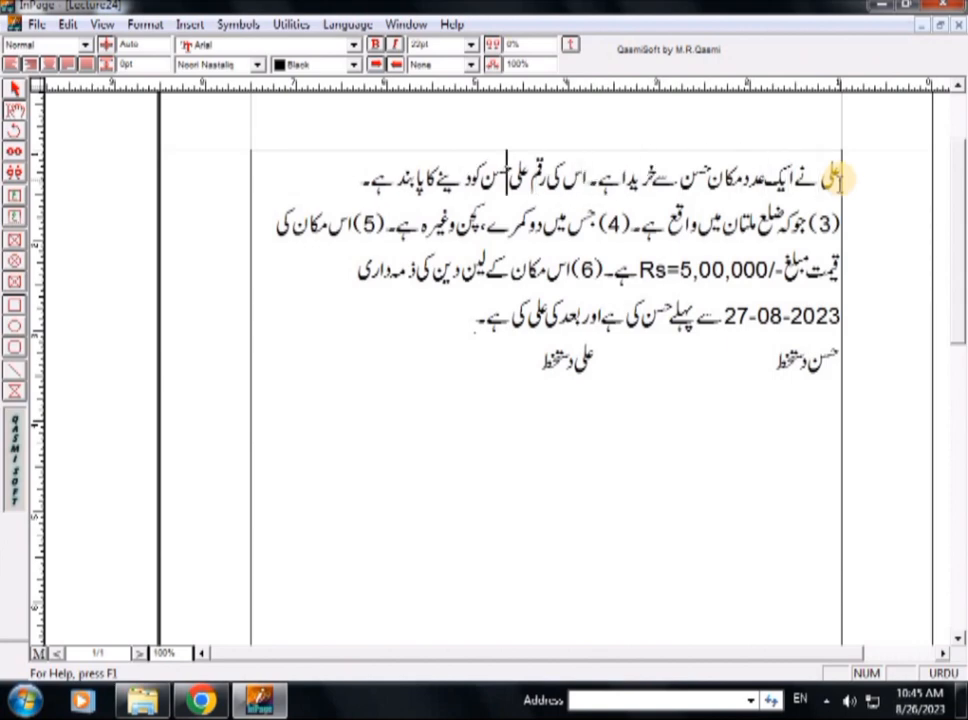
{"action": "key", "text": "shift+Left"}
{"action": "key", "text": "shift+Left"}
{"action": "key", "text": "shift+Left"}
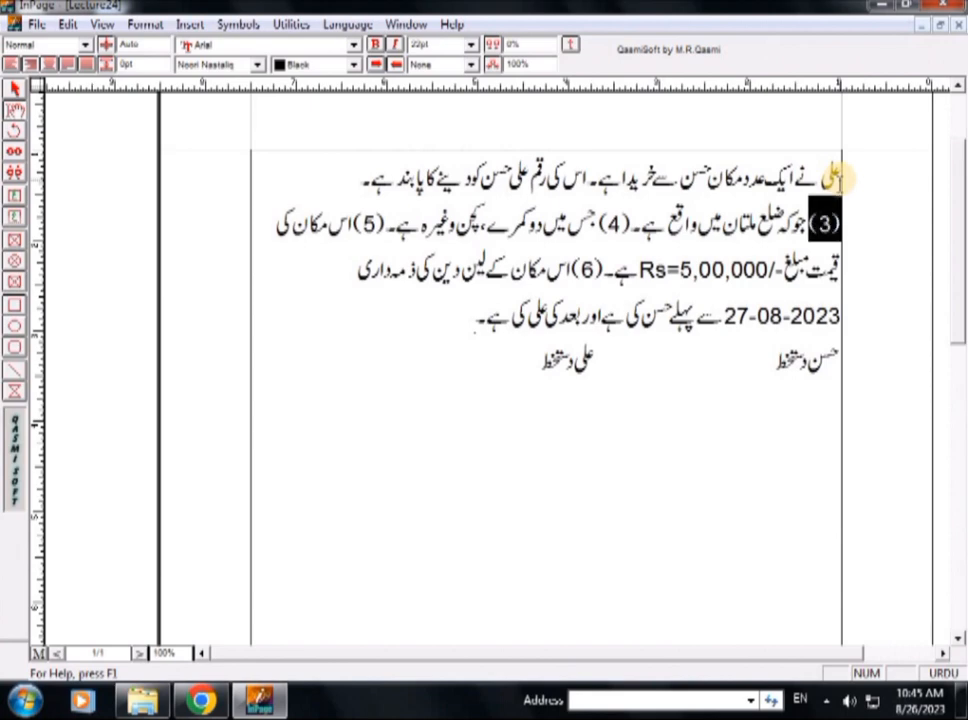
{"action": "key", "text": "BackSpace"}
{"action": "key", "text": "BackSpace"}
- Remove the number (4) before the sentence about the two rooms and kitchen
{"action": "key", "text": "Left"}
{"action": "key", "text": "Left"}
{"action": "key", "text": "Left"}
{"action": "key", "text": "Left"}
{"action": "key", "text": "Left"}
{"action": "key", "text": "Left"}
{"action": "key", "text": "Left"}
{"action": "key", "text": "Left"}
{"action": "key", "text": "Left"}
{"action": "key", "text": "Left"}
{"action": "key", "text": "Left"}
{"action": "key", "text": "Left"}
{"action": "key", "text": "Left"}
{"action": "key", "text": "Left"}
{"action": "key", "text": "Left"}
{"action": "key", "text": "Left"}
{"action": "key", "text": "Left"}
{"action": "key", "text": "Left"}
{"action": "key", "text": "Left"}
{"action": "key", "text": "Left"}
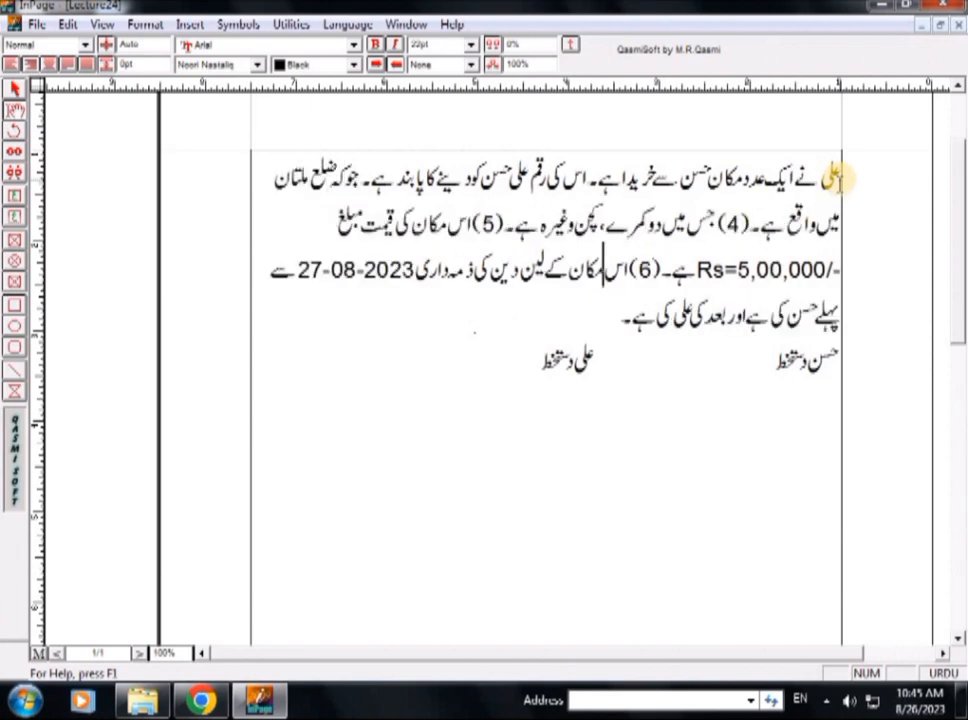
{"action": "key", "text": "Up"}
{"action": "key", "text": "Left"}
{"action": "key", "text": "Right"}
{"action": "key", "text": "Right"}
{"action": "key", "text": "Right"}
{"action": "key", "text": "Right"}
{"action": "key", "text": "Right"}
{"action": "key", "text": "Right"}
{"action": "key", "text": "Right"}
{"action": "key", "text": "Right"}
{"action": "key", "text": "Right"}
{"action": "key", "text": "Right"}
{"action": "key", "text": "Right"}
{"action": "key", "text": "Right"}
{"action": "key", "text": "Right"}
{"action": "key", "text": "Right"}
{"action": "key", "text": "Right"}
{"action": "key", "text": "Right"}
{"action": "key", "text": "Right"}
{"action": "key", "text": "Right"}
{"action": "key", "text": "Right"}
{"action": "key", "text": "Right"}
{"action": "key", "text": "shift+Left"}
{"action": "key", "text": "shift+Left"}
{"action": "key", "text": "shift+Left"}
{"action": "key", "text": "shift+Left"}
{"action": "key", "text": "BackSpace"}
- Remove the number (5) before the price sentence
{"action": "key", "text": "Left"}
{"action": "key", "text": "Left"}
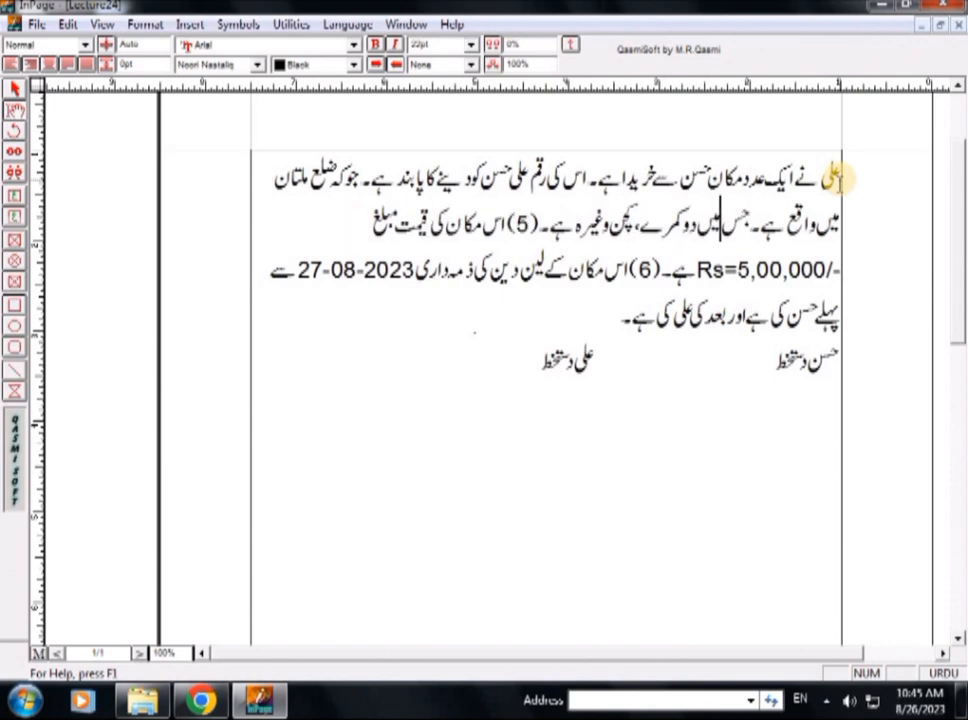
{"action": "key", "text": "Left"}
{"action": "key", "text": "Left"}
{"action": "key", "text": "Left"}
{"action": "key", "text": "Left"}
{"action": "key", "text": "Left"}
{"action": "key", "text": "Left"}
{"action": "key", "text": "Left"}
{"action": "key", "text": "Left"}
{"action": "key", "text": "Left"}
{"action": "key", "text": "Left"}
{"action": "key", "text": "Left"}
{"action": "key", "text": "Left"}
{"action": "key", "text": "Left"}
{"action": "key", "text": "Left"}
{"action": "key", "text": "Left"}
{"action": "key", "text": "Left"}
{"action": "key", "text": "Left"}
{"action": "key", "text": "Left"}
{"action": "key", "text": "Left"}
{"action": "key", "text": "Left"}
{"action": "key", "text": "shift+Left"}
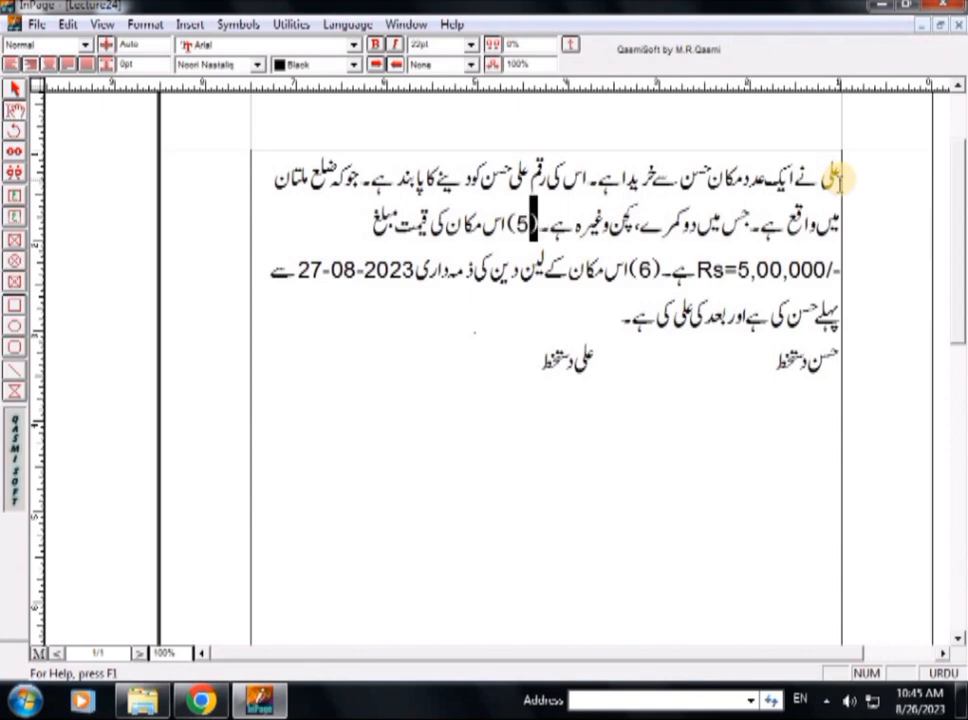
{"action": "key", "text": "shift+Left"}
{"action": "key", "text": "shift+Left"}
{"action": "key", "text": "BackSpace"}
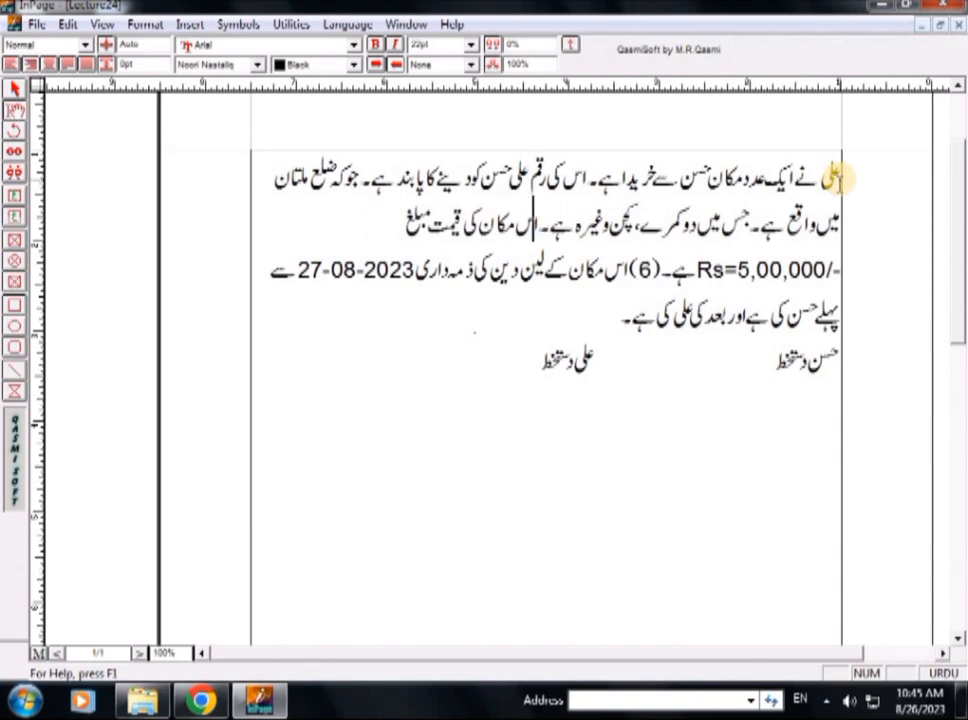
- Remove the number (6) before the dealings responsibility sentence
{"action": "key", "text": "Left"}
{"action": "key", "text": "Left"}
{"action": "key", "text": "Left"}
{"action": "key", "text": "Left"}
{"action": "key", "text": "Left"}
{"action": "key", "text": "Left"}
{"action": "key", "text": "Left"}
{"action": "key", "text": "Left"}
{"action": "key", "text": "Left"}
{"action": "key", "text": "Left"}
{"action": "key", "text": "Left"}
{"action": "key", "text": "Left"}
{"action": "key", "text": "Left"}
{"action": "key", "text": "Left"}
{"action": "key", "text": "Left"}
{"action": "key", "text": "Left"}
{"action": "key", "text": "Left"}
{"action": "key", "text": "Left"}
{"action": "key", "text": "Left"}
{"action": "key", "text": "Left"}
{"action": "key", "text": "Left"}
{"action": "type", "text": ","}
{"action": "key", "text": "Left"}
{"action": "key", "text": "Left"}
{"action": "key", "text": "Left"}
{"action": "key", "text": "Left"}
{"action": "key", "text": "Left"}
{"action": "key", "text": "Left"}
{"action": "key", "text": "Left"}
{"action": "key", "text": "Left"}
{"action": "key", "text": "Left"}
{"action": "key", "text": "shift+Left"}
{"action": "key", "text": "shift+Left"}
{"action": "key", "text": "shift+Left"}
{"action": "key", "text": "Delete"}
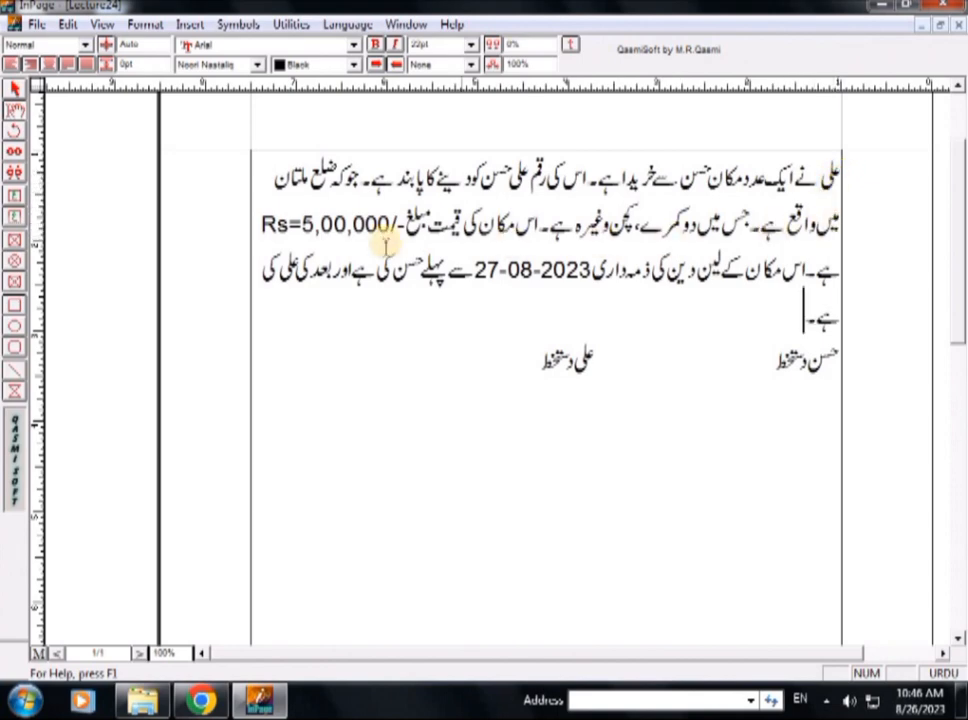
- Break the responsibility sentence after "اور" so that "بعد" starts a new line
{"action": "left_click", "coordinate": [325, 265]}
{"action": "key", "text": "Return"}
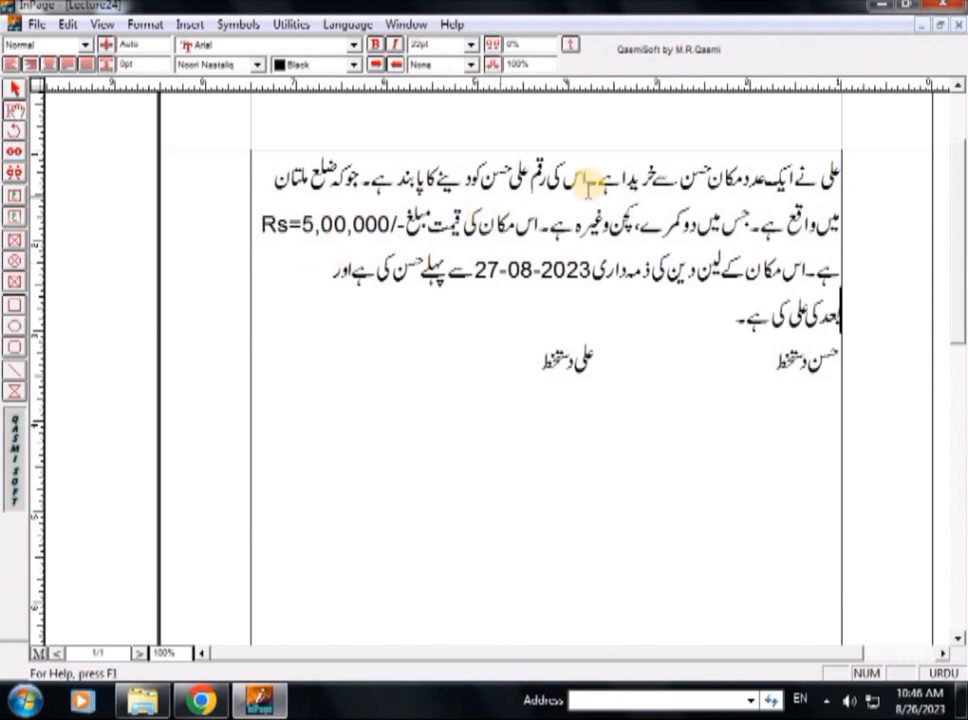
- Try left, right and centre alignment on the four-line agreement text and finish with full justification
{"action": "left_click", "coordinate": [835, 179]}
{"action": "left_click_drag", "start_coordinate": [835, 179], "coordinate": [565, 297]}
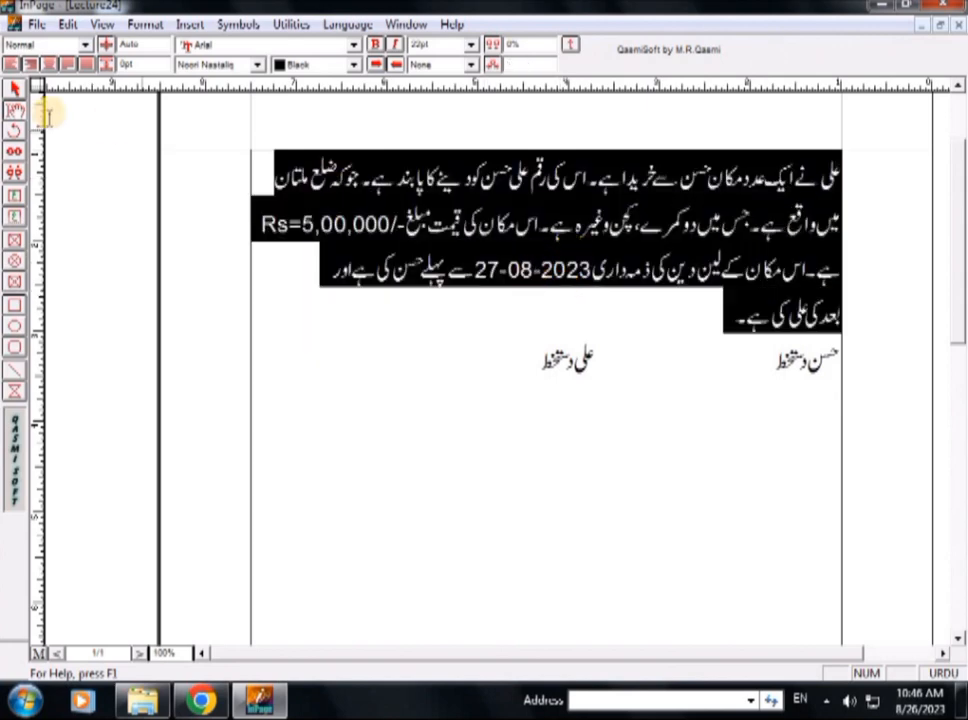
{"action": "left_click", "coordinate": [13, 65]}
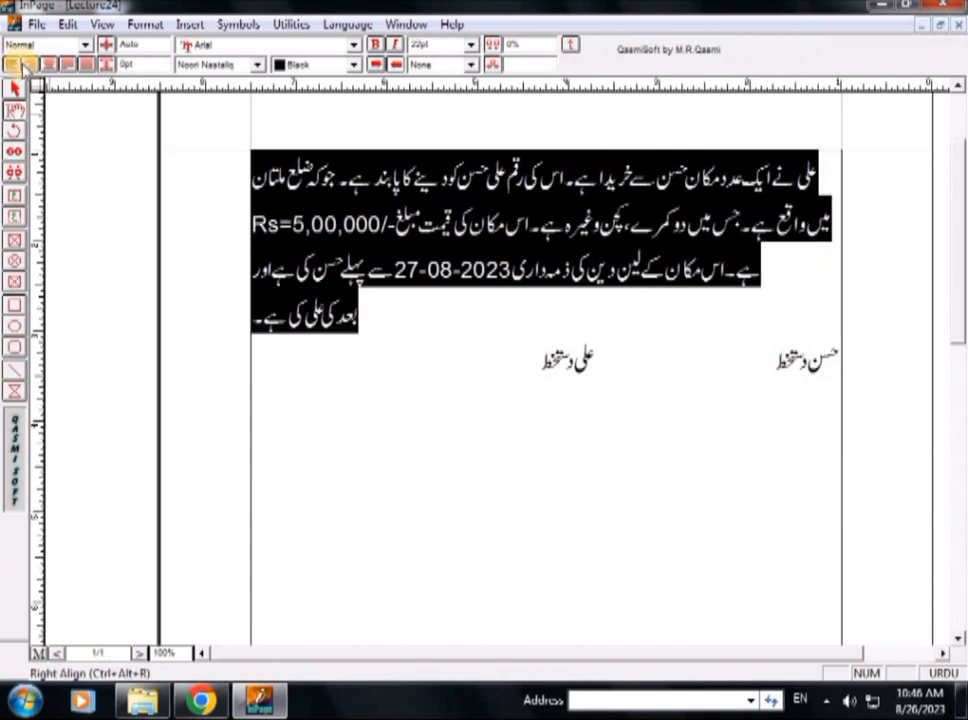
{"action": "left_click", "coordinate": [30, 65]}
{"action": "left_click", "coordinate": [47, 65]}
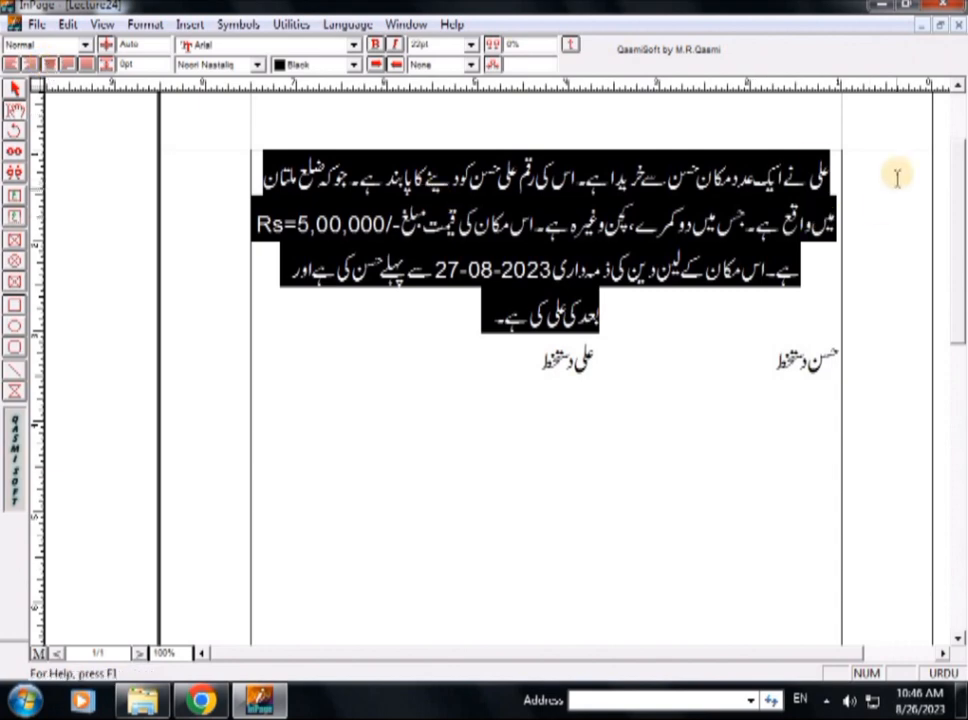
{"action": "left_click", "coordinate": [88, 64]}
- Remove the extra space before "بعد" at the start of the last line
{"action": "left_click", "coordinate": [718, 316]}
{"action": "left_click", "coordinate": [765, 332]}
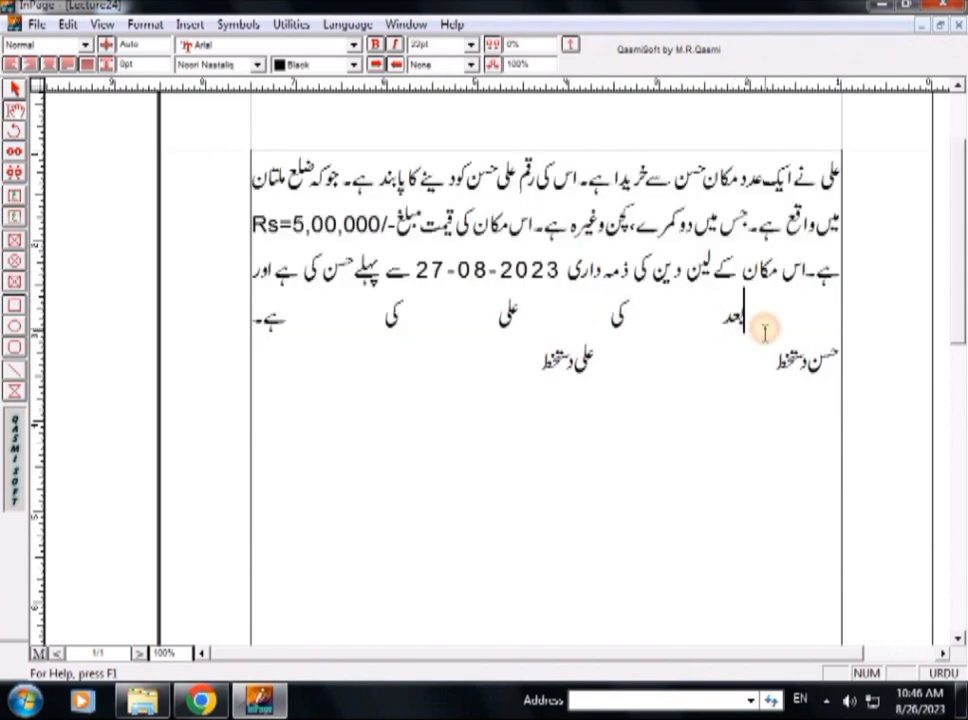
{"action": "double_click", "coordinate": [765, 332]}
{"action": "key", "text": "Delete"}
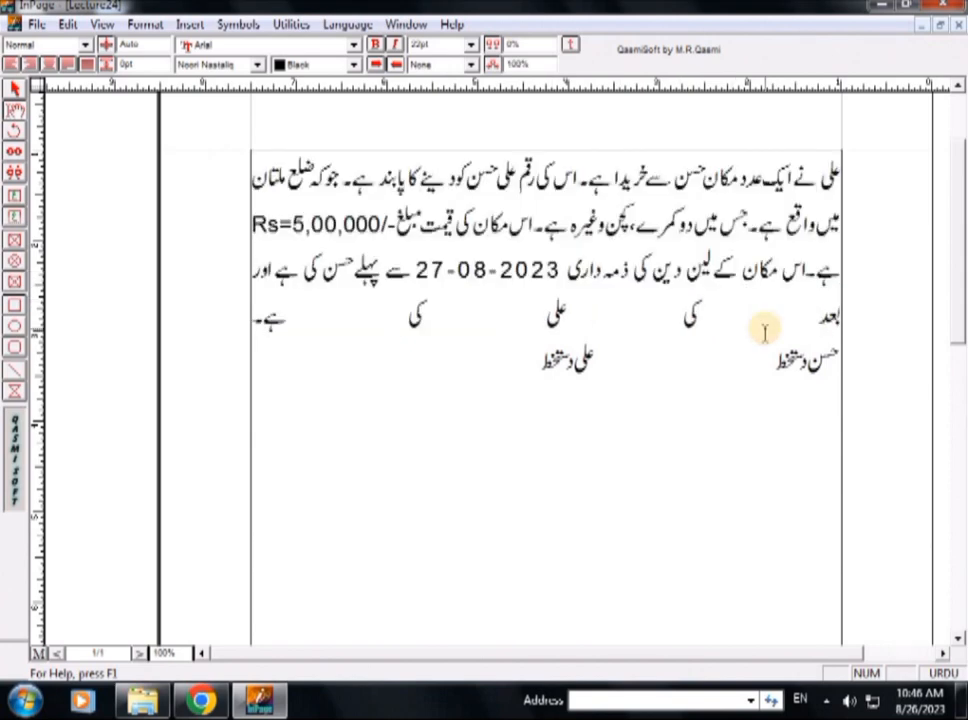
- Apply regular Justify to the last line, beginning with "بعد", so its words are no longer stretched
{"action": "triple_click", "coordinate": [765, 332]}
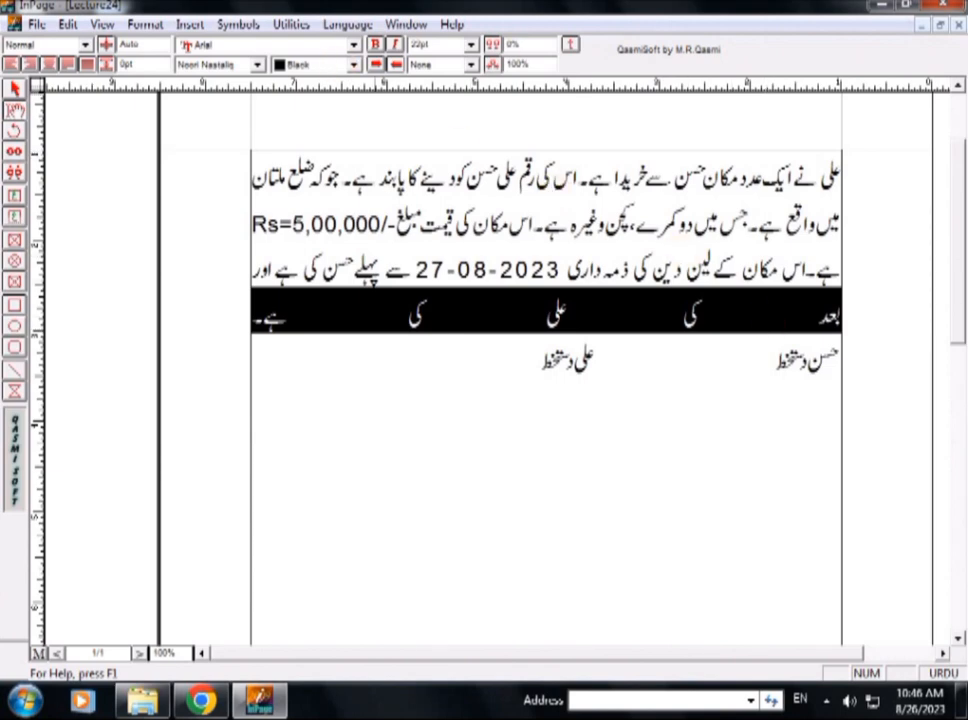
{"action": "left_click", "coordinate": [50, 65]}
{"action": "left_click", "coordinate": [736, 328]}
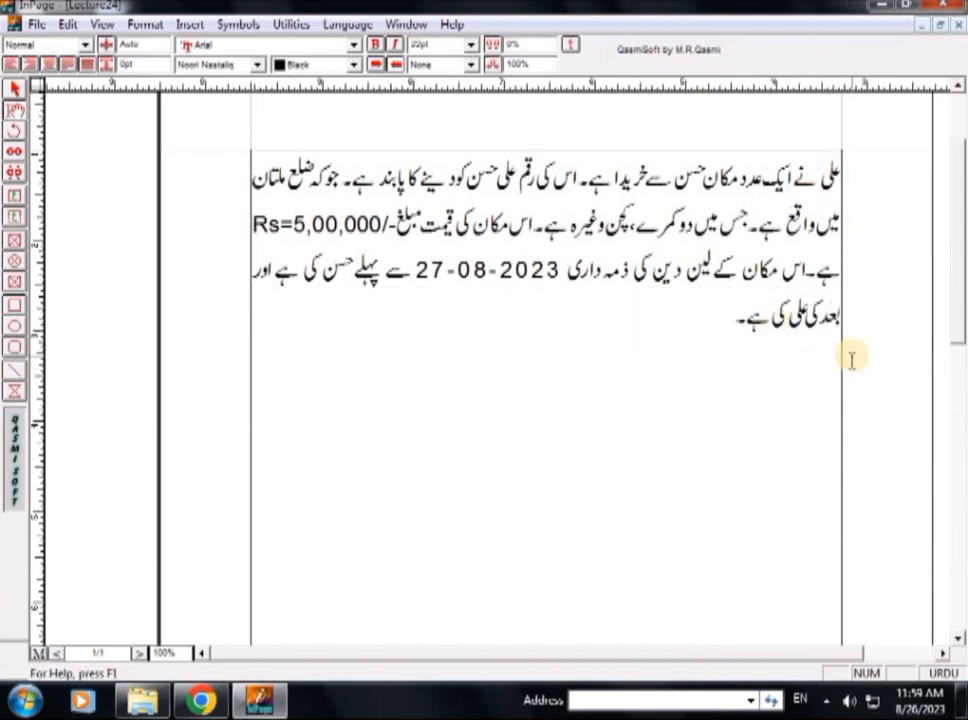
{"action": "key", "text": "ctrl+Left"}
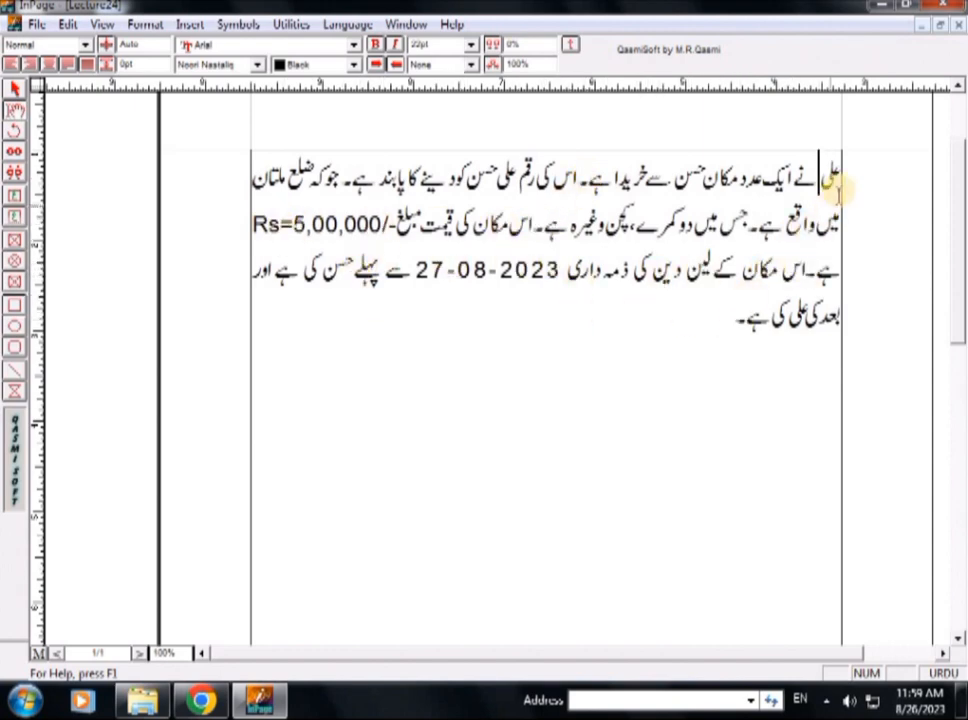
- Copy the whole agreement text and paste it twice after the original, placing the second copy on a new line
{"action": "left_click_drag", "start_coordinate": [840, 186], "coordinate": [730, 302]}
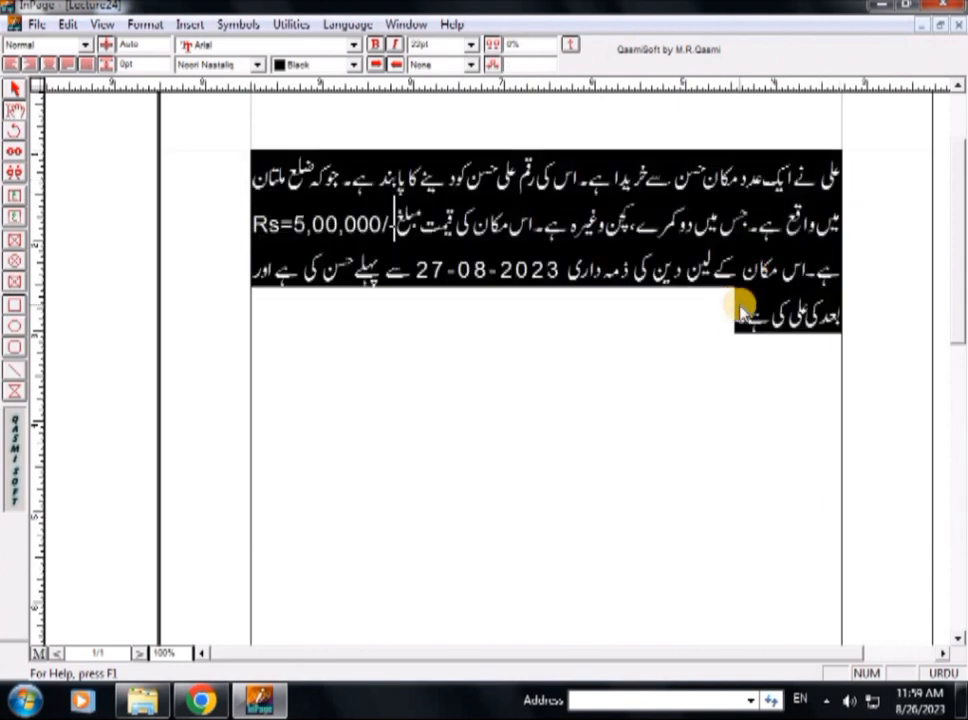
{"action": "key", "text": "ctrl+c"}
{"action": "left_click", "coordinate": [713, 322]}
{"action": "key", "text": "ctrl+v"}
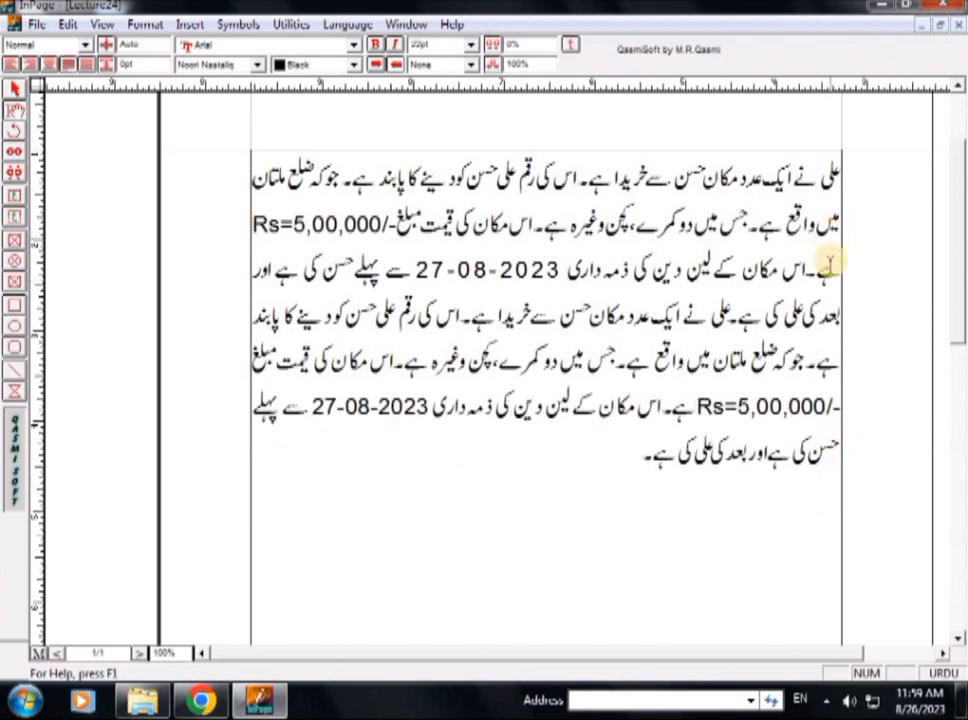
{"action": "left_click", "coordinate": [620, 456]}
{"action": "key", "text": "Return"}
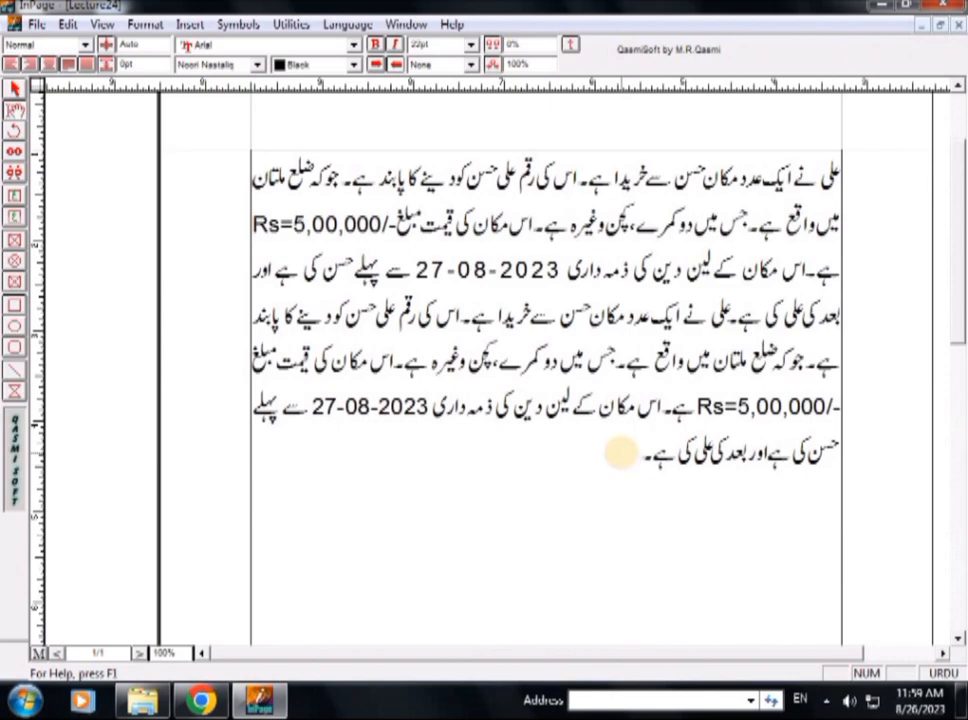
{"action": "key", "text": "ctrl+v"}
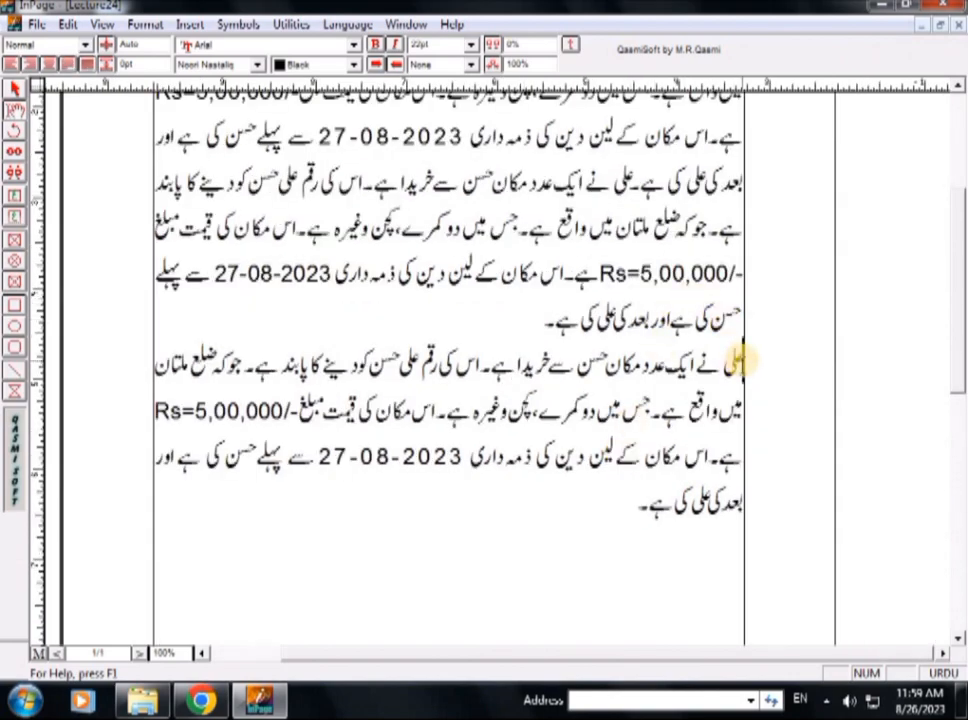
- Remove the line breaks before and within the last pasted copy so all the text runs on as one paragraph
{"action": "left_click", "coordinate": [740, 362]}
{"action": "key", "text": "BackSpace"}
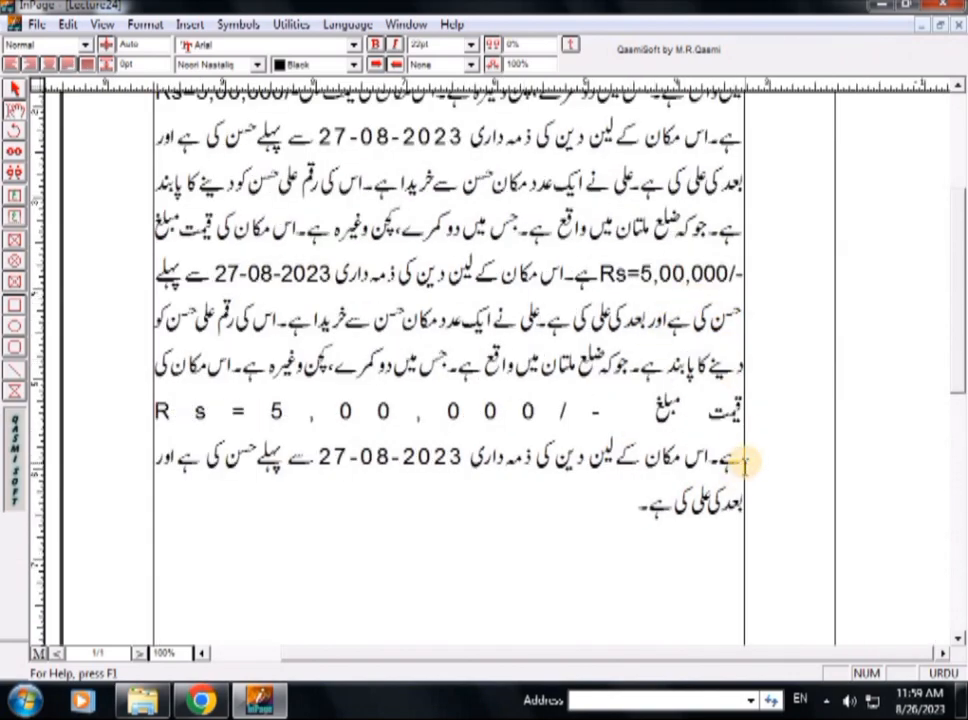
{"action": "key", "text": "BackSpace"}
{"action": "left_click", "coordinate": [745, 505]}
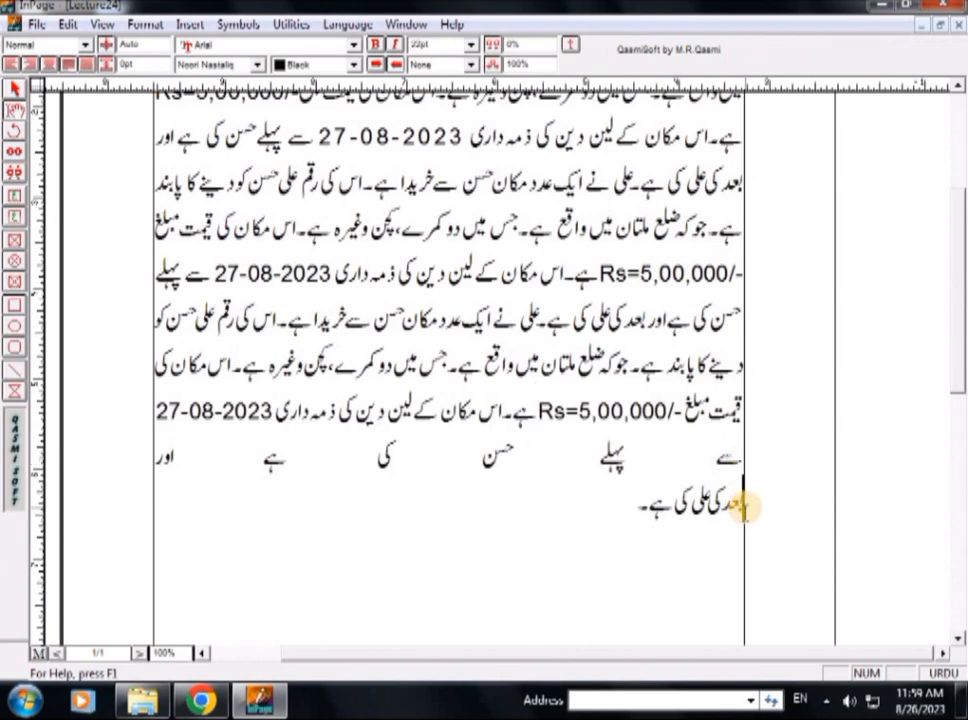
{"action": "key", "text": "BackSpace"}
- Insert the number (1) before the first sentence of the agreement
{"action": "left_click", "coordinate": [406, 24]}
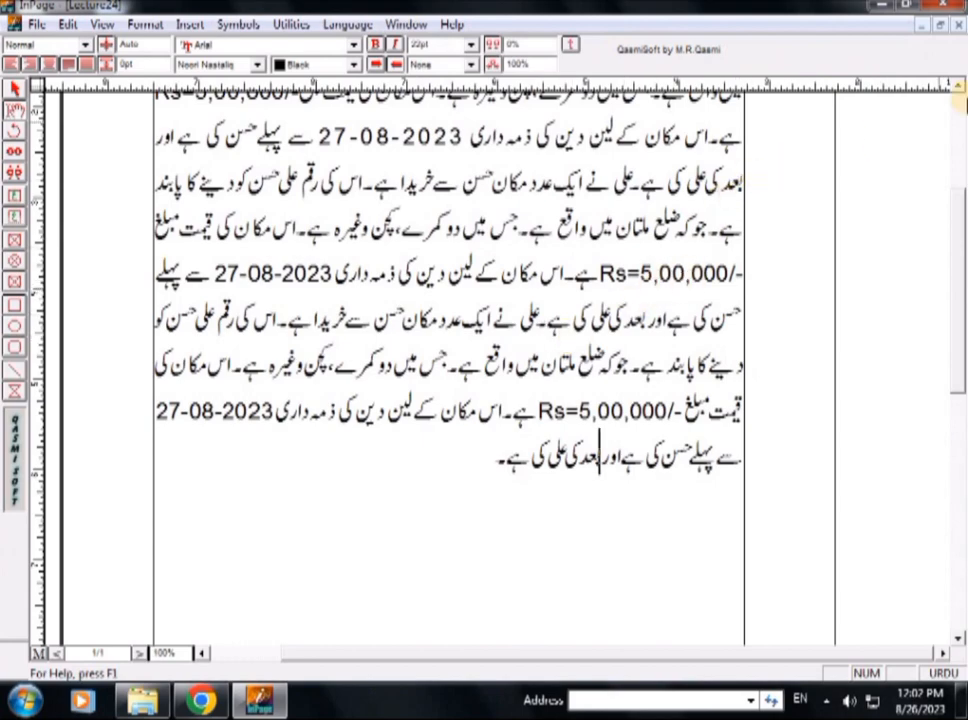
{"action": "left_click", "coordinate": [956, 89]}
{"action": "left_click", "coordinate": [956, 89]}
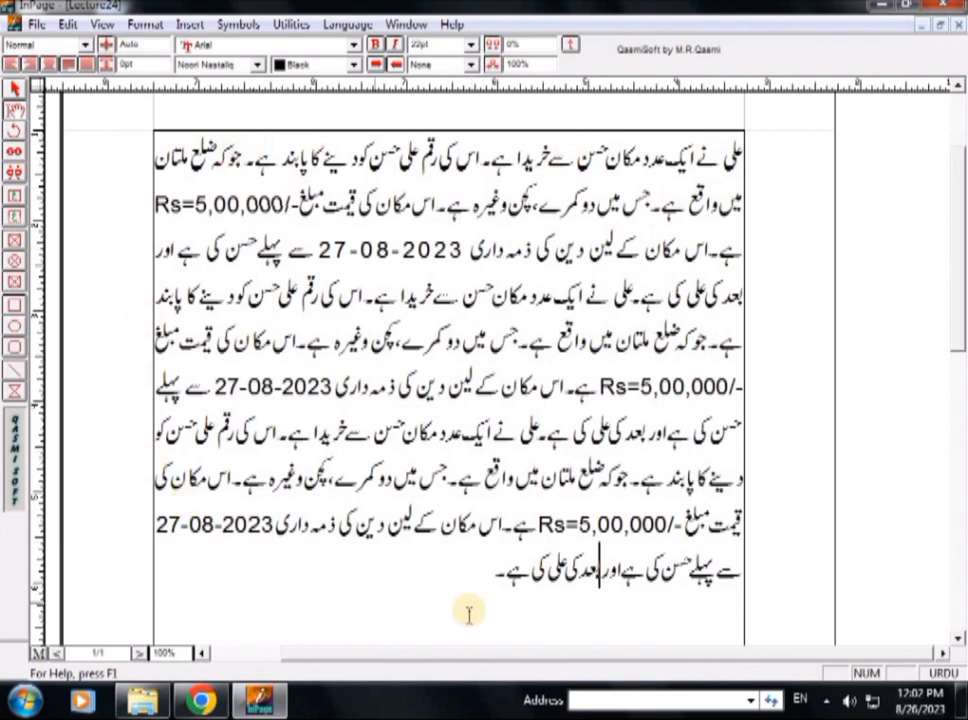
{"action": "left_click", "coordinate": [738, 162]}
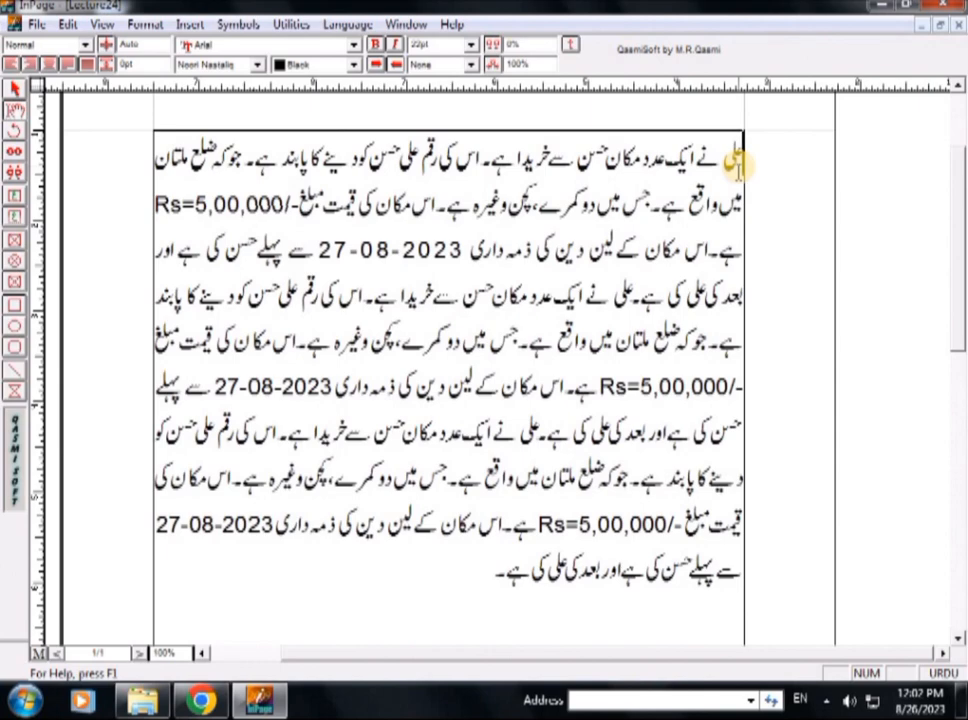
{"action": "type", "text": "(1)"}
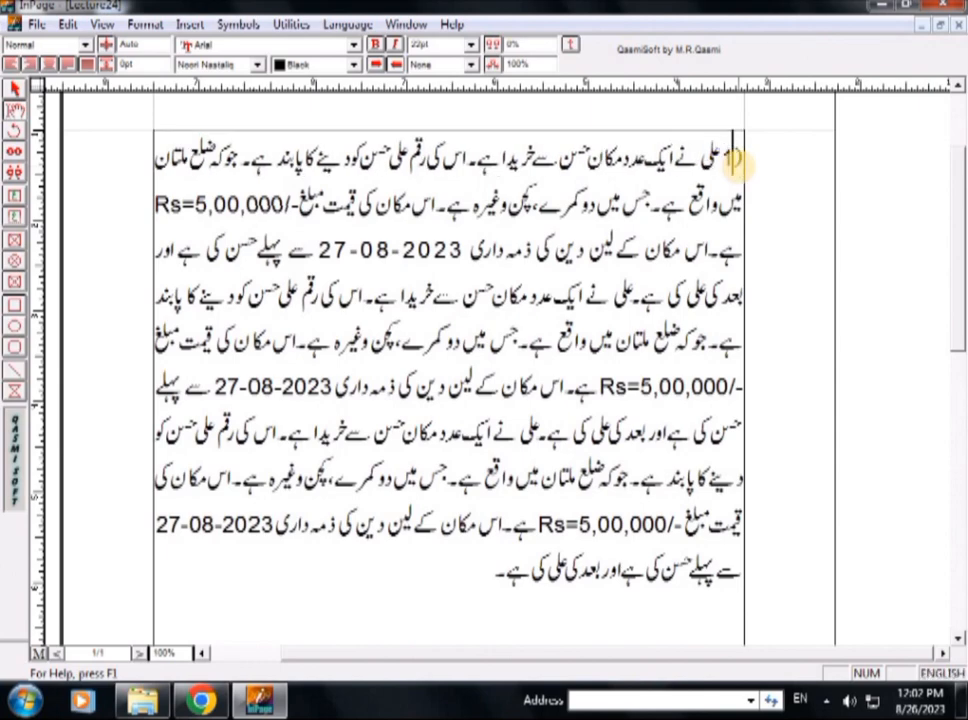
- Insert the number (2) before the first payment sentence, beginning "اس کی رقم"
{"action": "key", "text": "ctrl+Left"}
{"action": "key", "text": "ctrl+Left"}
{"action": "key", "text": "ctrl+Left"}
{"action": "key", "text": "ctrl+Left"}
{"action": "key", "text": "ctrl+Left"}
{"action": "key", "text": "ctrl+Left"}
{"action": "key", "text": "ctrl+Left"}
{"action": "key", "text": "ctrl+Left"}
{"action": "key", "text": "ctrl+Left"}
{"action": "key", "text": "ctrl+Left"}
{"action": "key", "text": "ctrl+Left"}
{"action": "key", "text": "ctrl+Left"}
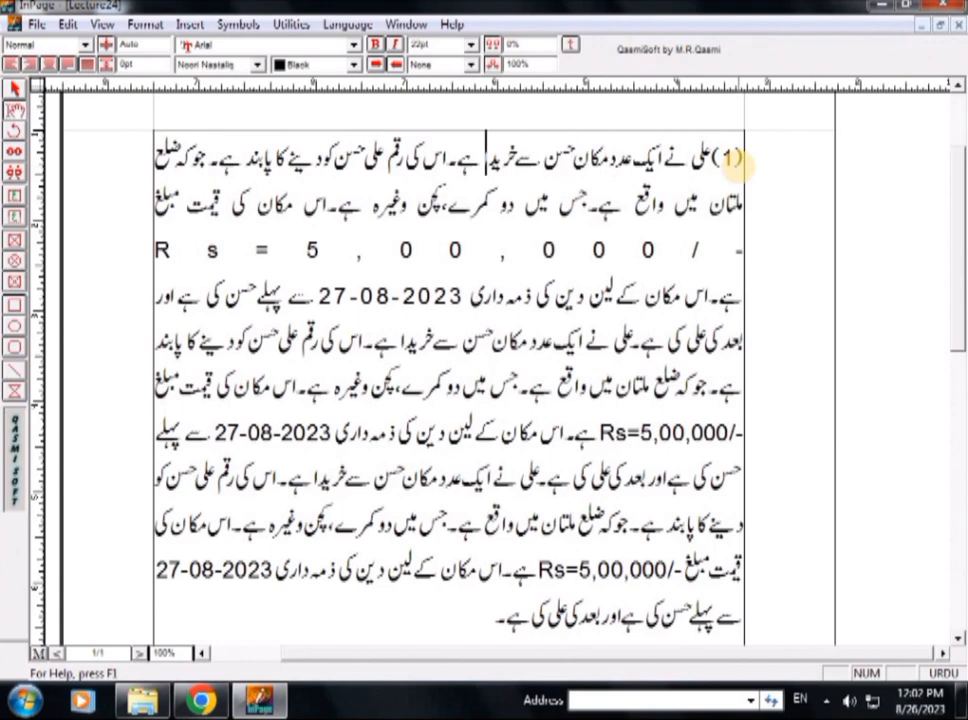
{"action": "key", "text": "ctrl+Right"}
{"action": "key", "text": "ctrl+Right"}
{"action": "key", "text": "ctrl+Right"}
{"action": "key", "text": "ctrl+Right"}
{"action": "type", "text": "(2)"}
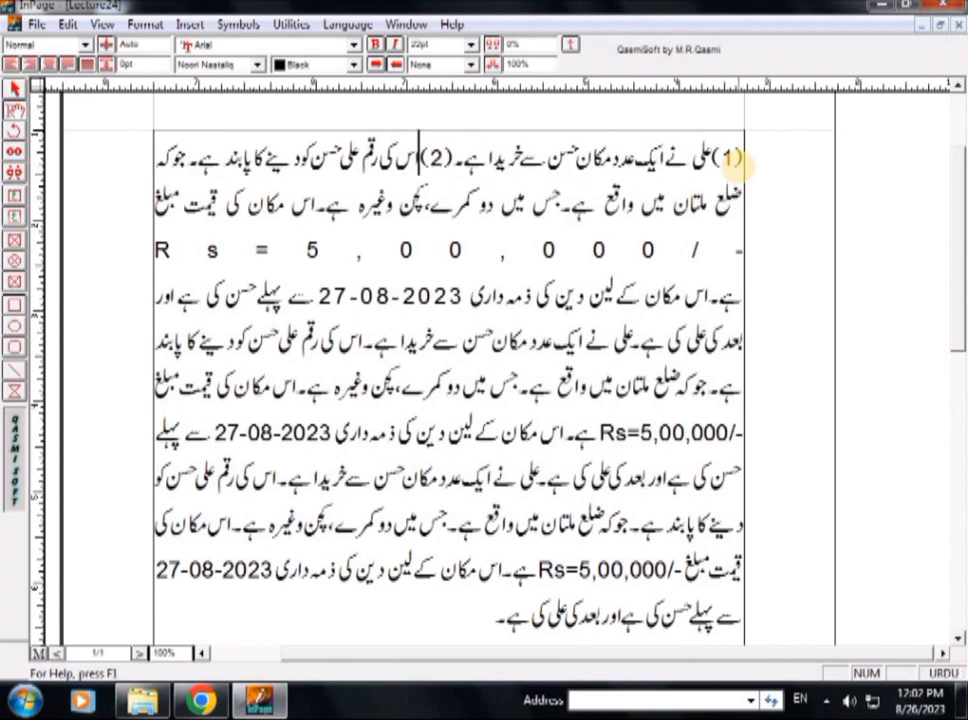
- Insert the number (3) before the first location sentence, beginning "جو کہ ضلع ملتان"
{"action": "key", "text": "ctrl+Left"}
{"action": "key", "text": "ctrl+Left"}
{"action": "key", "text": "ctrl+Left"}
{"action": "key", "text": "ctrl+Left"}
{"action": "key", "text": "ctrl+Left"}
{"action": "key", "text": "ctrl+Left"}
{"action": "type", "text": "(3)"}
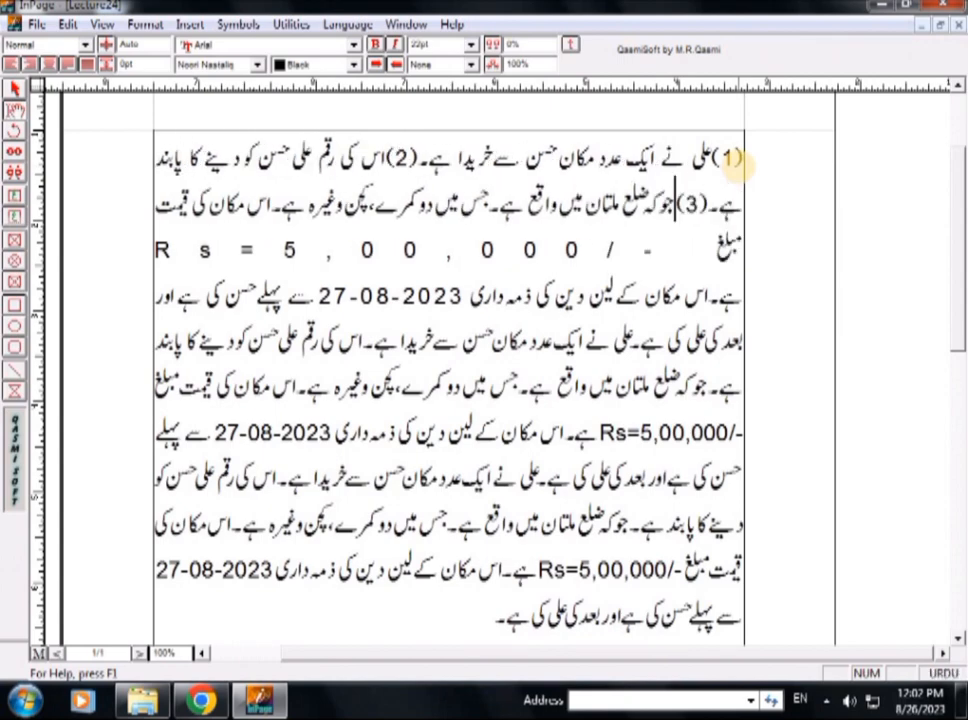
- Insert the number (4) before the first sentence about the two rooms and kitchen, beginning "جس میں دو کمرے"
{"action": "key", "text": "ctrl+Left"}
{"action": "key", "text": "ctrl+Left"}
{"action": "key", "text": "ctrl+Left"}
{"action": "key", "text": "ctrl+Left"}
{"action": "key", "text": "ctrl+Left"}
{"action": "key", "text": "ctrl+Left"}
{"action": "type", "text": "(4"}
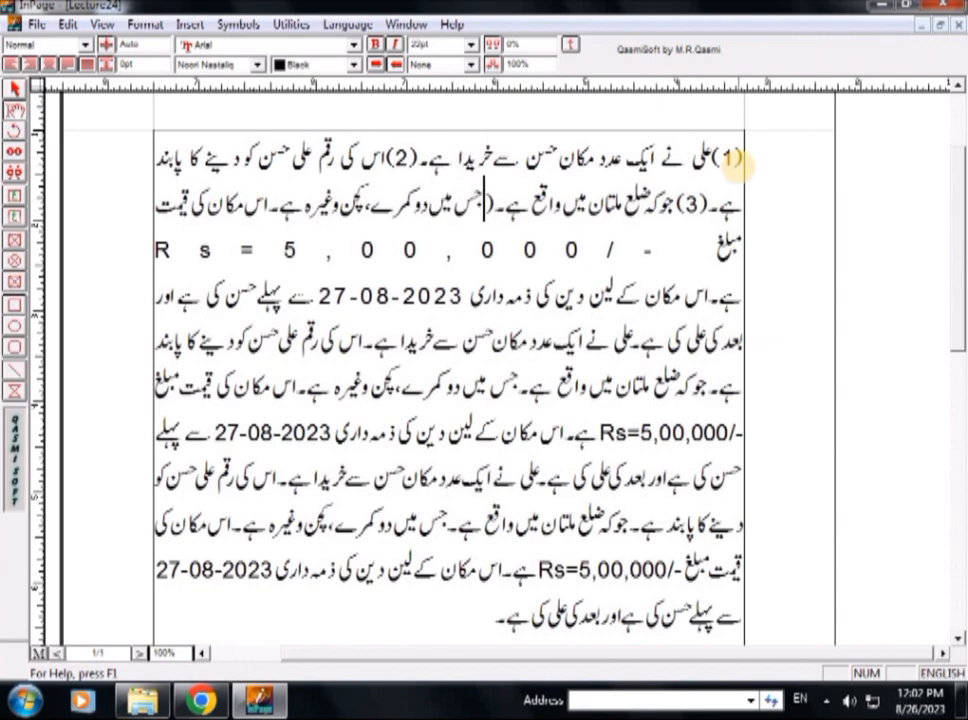
{"action": "type", "text": ")"}
- Insert the number (5) before the first price sentence, beginning "اس مکان کی قیمت"
{"action": "key", "text": "ctrl+Left"}
{"action": "key", "text": "ctrl+Left"}
{"action": "key", "text": "ctrl+Left"}
{"action": "key", "text": "ctrl+Left"}
{"action": "key", "text": "ctrl+Left"}
{"action": "key", "text": "ctrl+Left"}
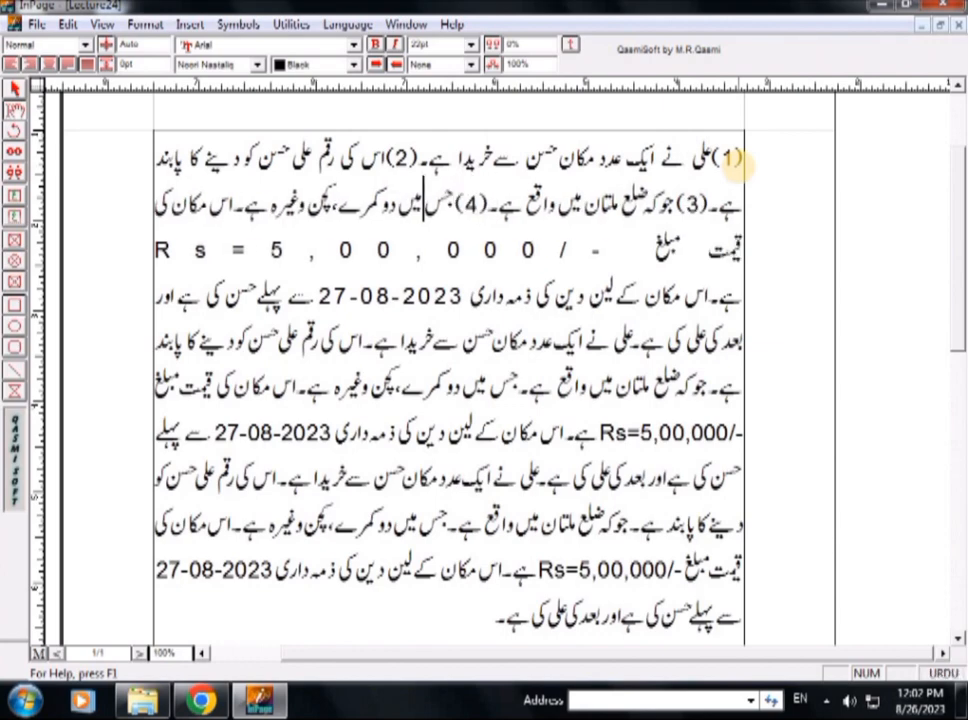
{"action": "key", "text": "Left"}
{"action": "key", "text": "Left"}
{"action": "key", "text": "Left"}
{"action": "key", "text": "Left"}
{"action": "key", "text": "Left"}
{"action": "key", "text": "Left"}
{"action": "key", "text": "Left"}
{"action": "key", "text": "Left"}
{"action": "key", "text": "ctrl+space"}
{"action": "type", "text": "("}
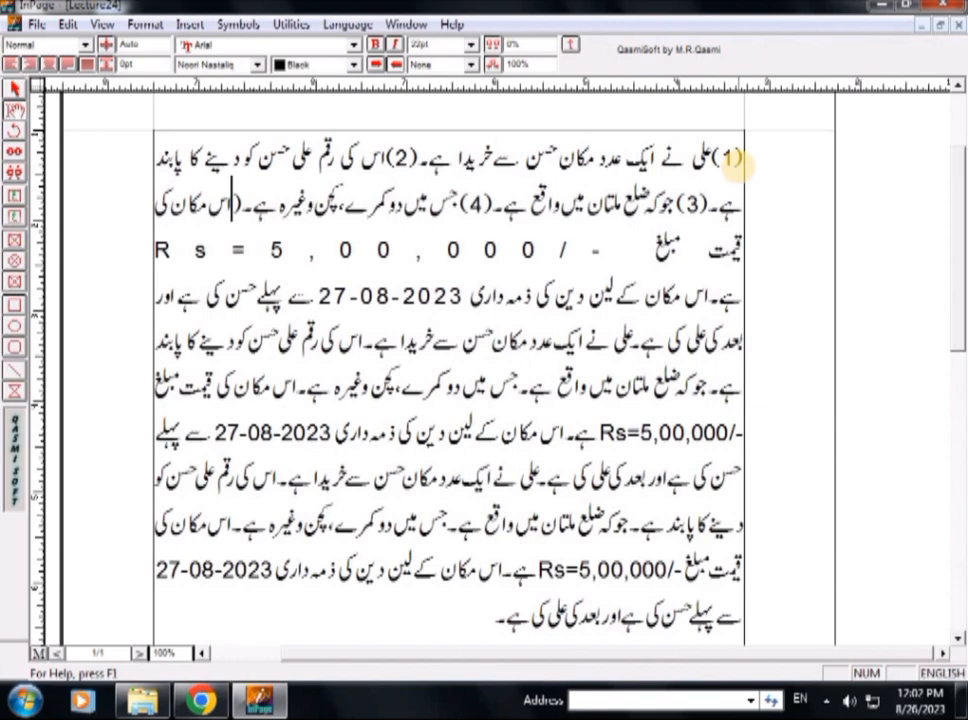
{"action": "type", "text": "5)"}
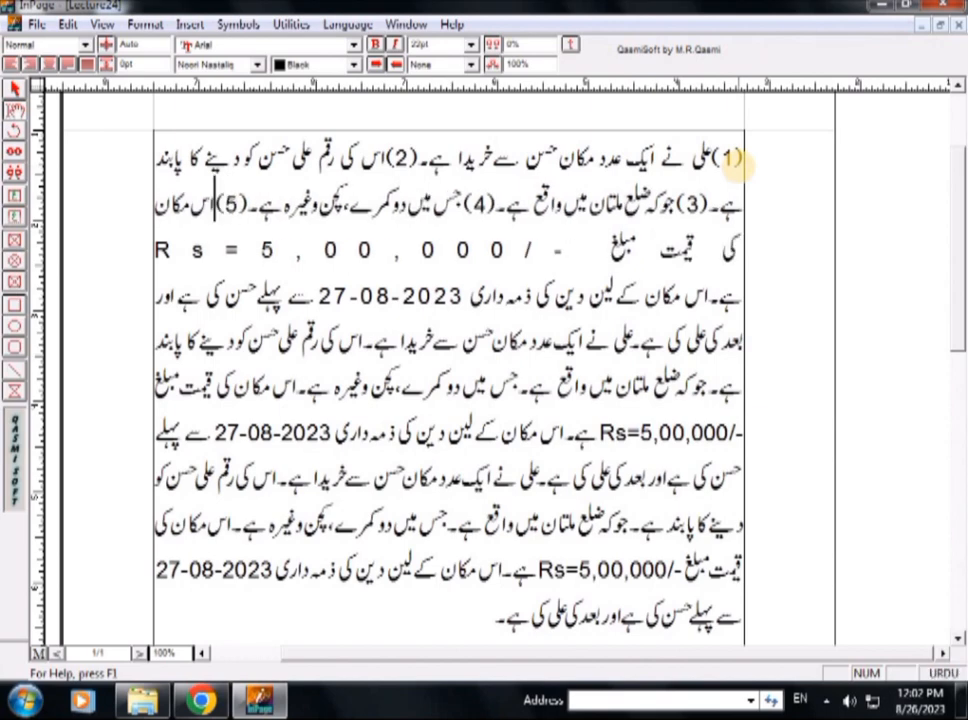
- Remove the line break after the first Rs=5,00,000/- so "ہے" follows the price on the same line
{"action": "key", "text": "ctrl+space"}
{"action": "key", "text": "Left"}
{"action": "key", "text": "Left"}
{"action": "key", "text": "Left"}
{"action": "key", "text": "Left"}
{"action": "key", "text": "Left"}
{"action": "key", "text": "Left"}
{"action": "key", "text": "Left"}
{"action": "key", "text": "Left"}
{"action": "key", "text": "Left"}
{"action": "key", "text": "Left"}
{"action": "key", "text": "Left"}
{"action": "key", "text": "Left"}
{"action": "key", "text": "Left"}
{"action": "key", "text": "Left"}
{"action": "key", "text": "Left"}
{"action": "key", "text": "Left"}
{"action": "key", "text": "Left"}
{"action": "key", "text": "Left"}
{"action": "key", "text": "Left"}
{"action": "key", "text": "Left"}
{"action": "key", "text": "Left"}
{"action": "key", "text": "Left"}
{"action": "key", "text": "Left"}
{"action": "key", "text": "Left"}
{"action": "key", "text": "Left"}
{"action": "key", "text": "Left"}
{"action": "key", "text": "Left"}
{"action": "key", "text": "Left"}
{"action": "key", "text": "Right"}
{"action": "key", "text": "Right"}
{"action": "key", "text": "Right"}
{"action": "key", "text": "Right"}
{"action": "key", "text": "Right"}
{"action": "key", "text": "Right"}
{"action": "key", "text": "Right"}
{"action": "key", "text": "Right"}
{"action": "key", "text": "Right"}
{"action": "key", "text": "Right"}
{"action": "key", "text": "Right"}
{"action": "key", "text": "Right"}
{"action": "key", "text": "Right"}
{"action": "key", "text": "Right"}
{"action": "key", "text": "Right"}
{"action": "key", "text": "Right"}
{"action": "key", "text": "Right"}
{"action": "key", "text": "Right"}
{"action": "key", "text": "Right"}
{"action": "key", "text": "Right"}
{"action": "key", "text": "BackSpace"}
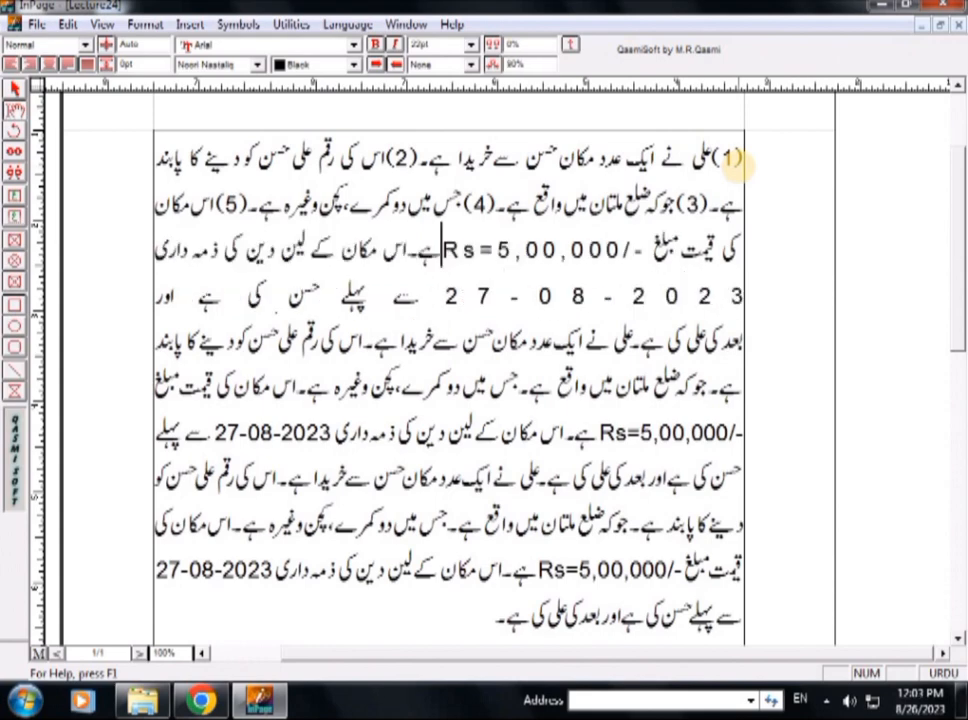
- Insert the number (6) before the first dealings responsibility sentence, beginning "اس مکان کے لین دین"
{"action": "key", "text": "Escape"}
{"action": "type", "text": "("}
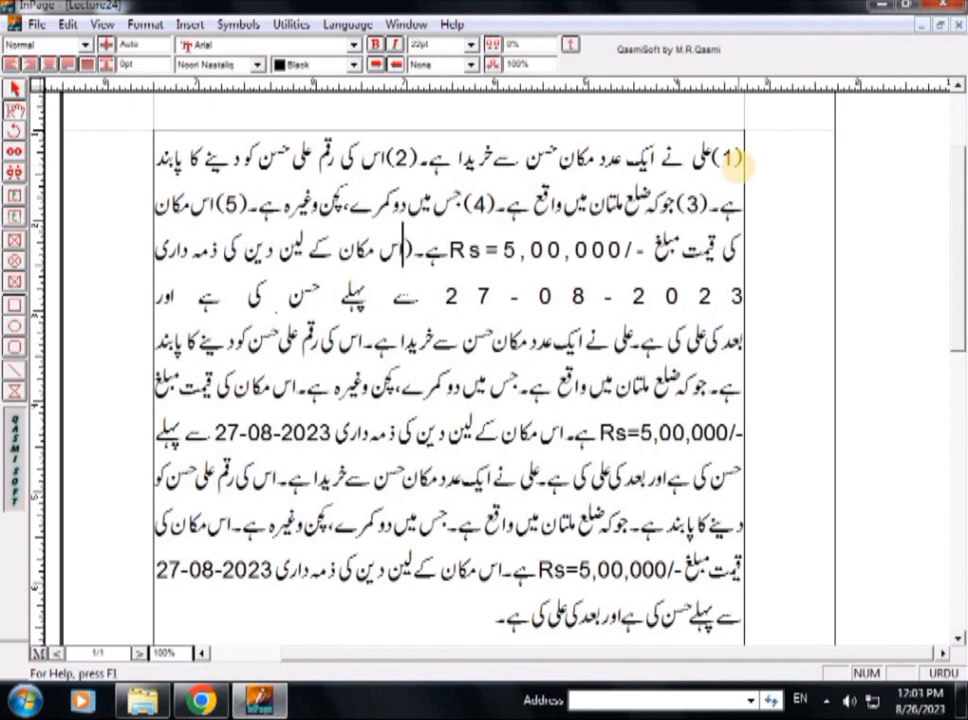
{"action": "type", "text": "6)"}
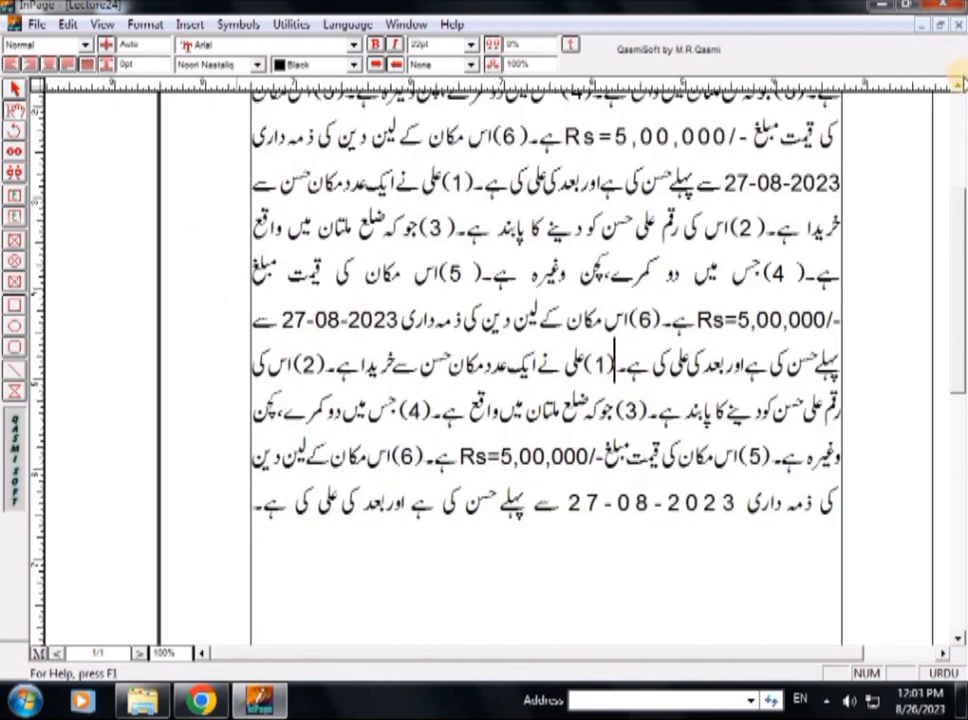
- Return to the start of the agreement and minimize the program window to show the desktop
{"action": "left_click", "coordinate": [959, 86]}
{"action": "left_click", "coordinate": [958, 90]}
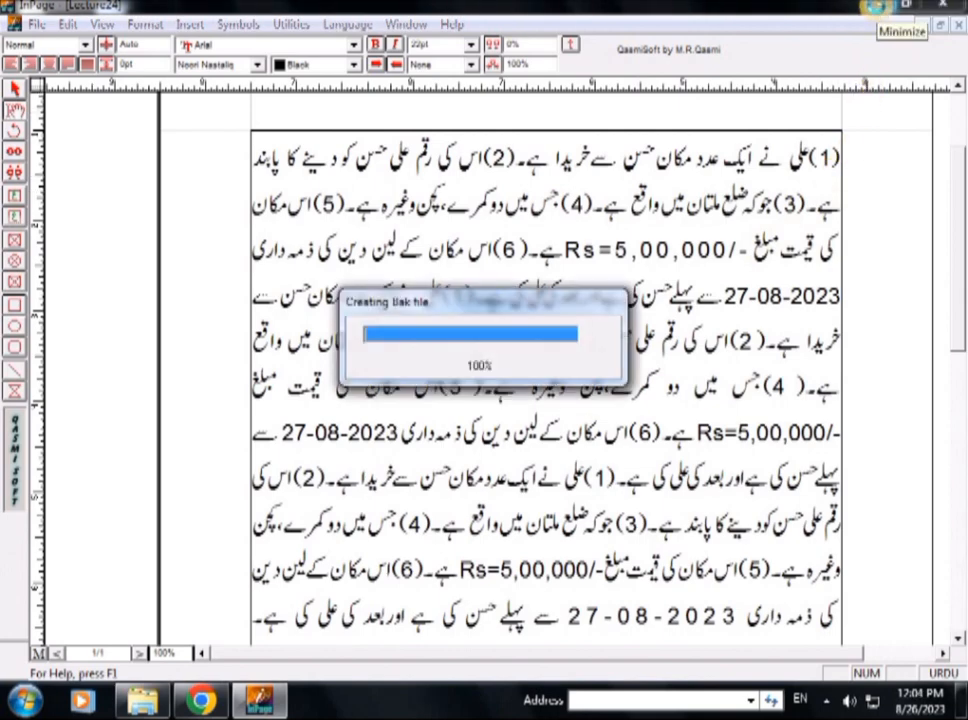
{"action": "left_click", "coordinate": [878, 7]}
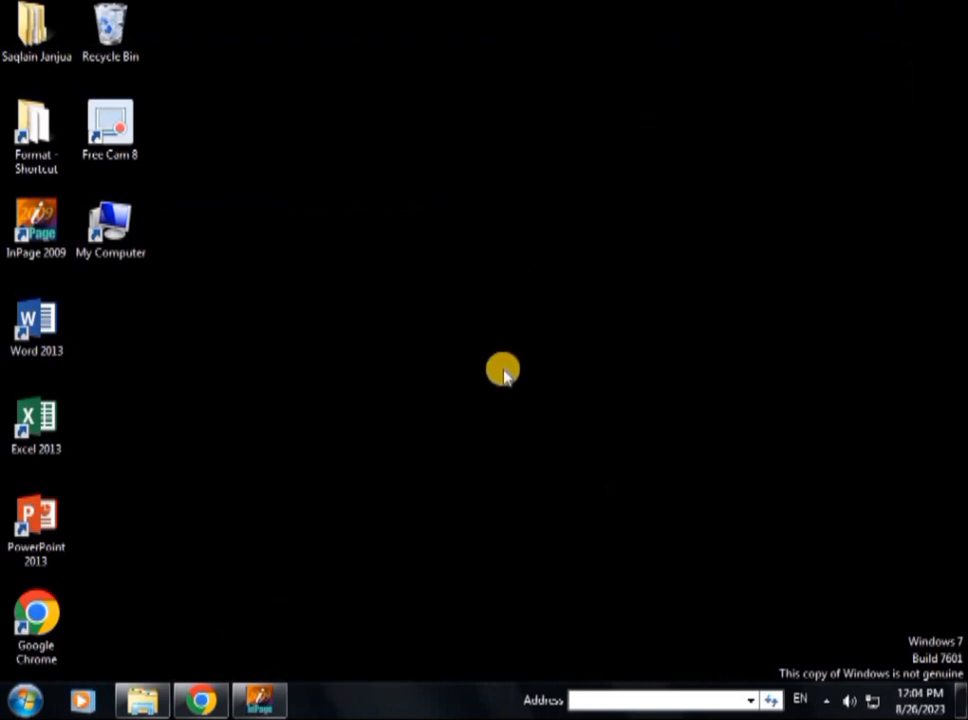